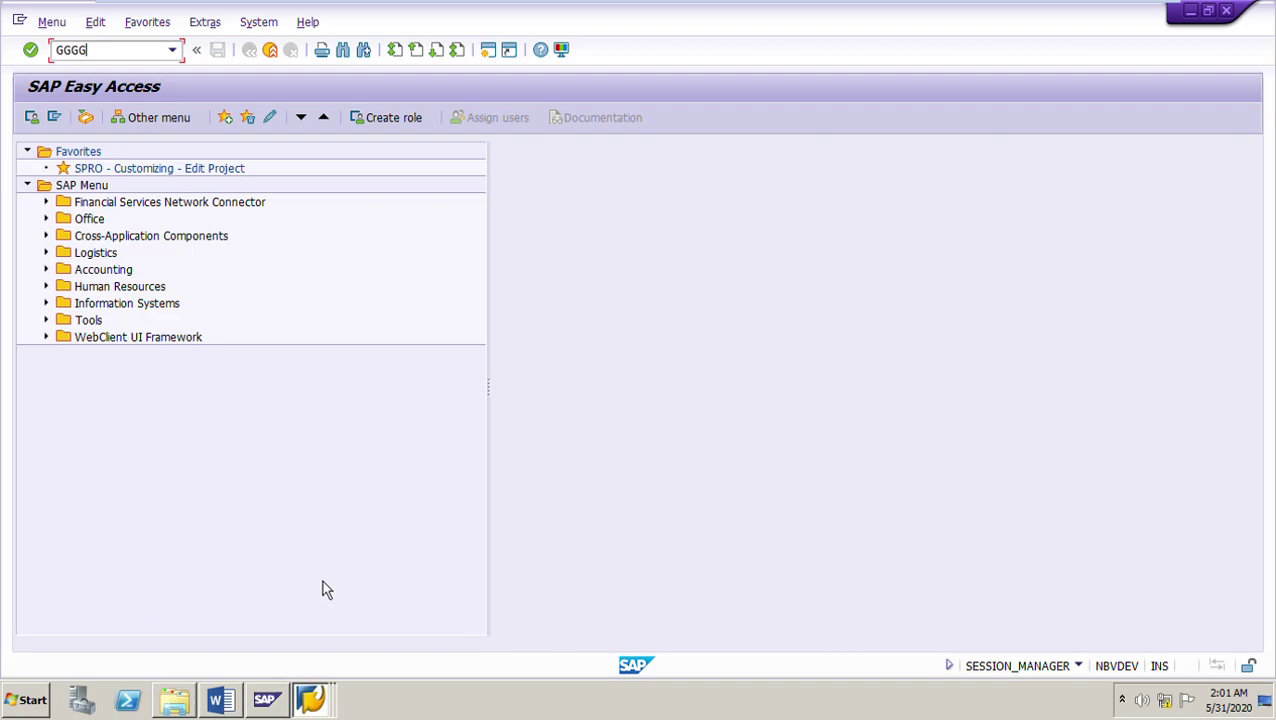
Switch from SAP Easy Access to the Word document with the quota arrangement instructions
{"action": "left_click", "coordinate": [230, 710]}
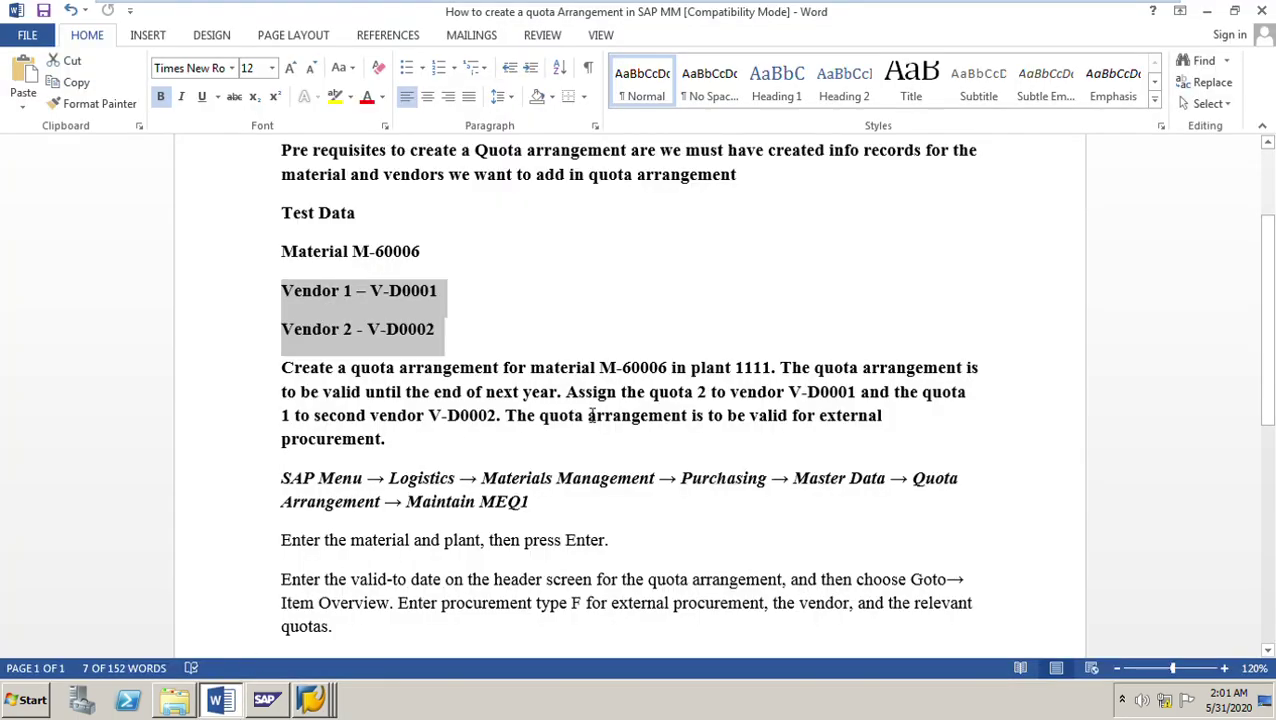
{"action": "left_click", "coordinate": [752, 318]}
{"action": "scroll", "coordinate": [750, 316], "scroll_direction": "up", "scroll_amount": 2}
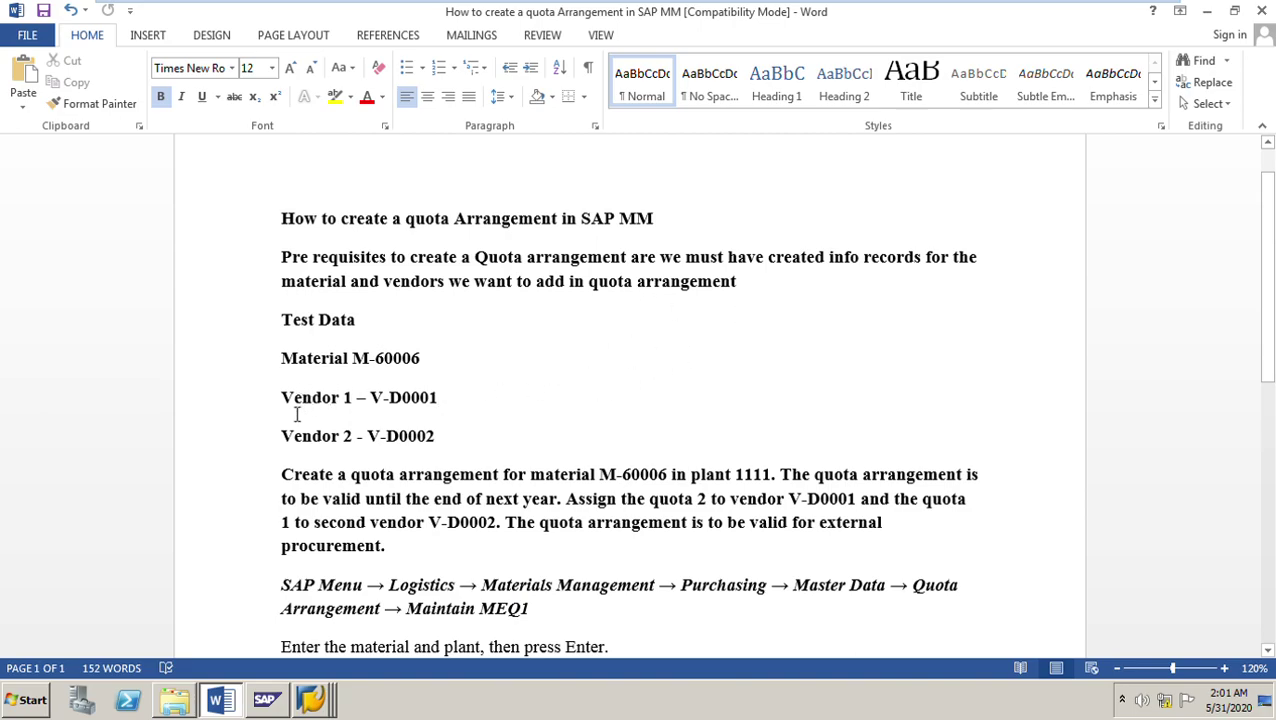
{"action": "left_click", "coordinate": [470, 447]}
{"action": "scroll", "coordinate": [746, 430], "scroll_direction": "down", "scroll_amount": 1}
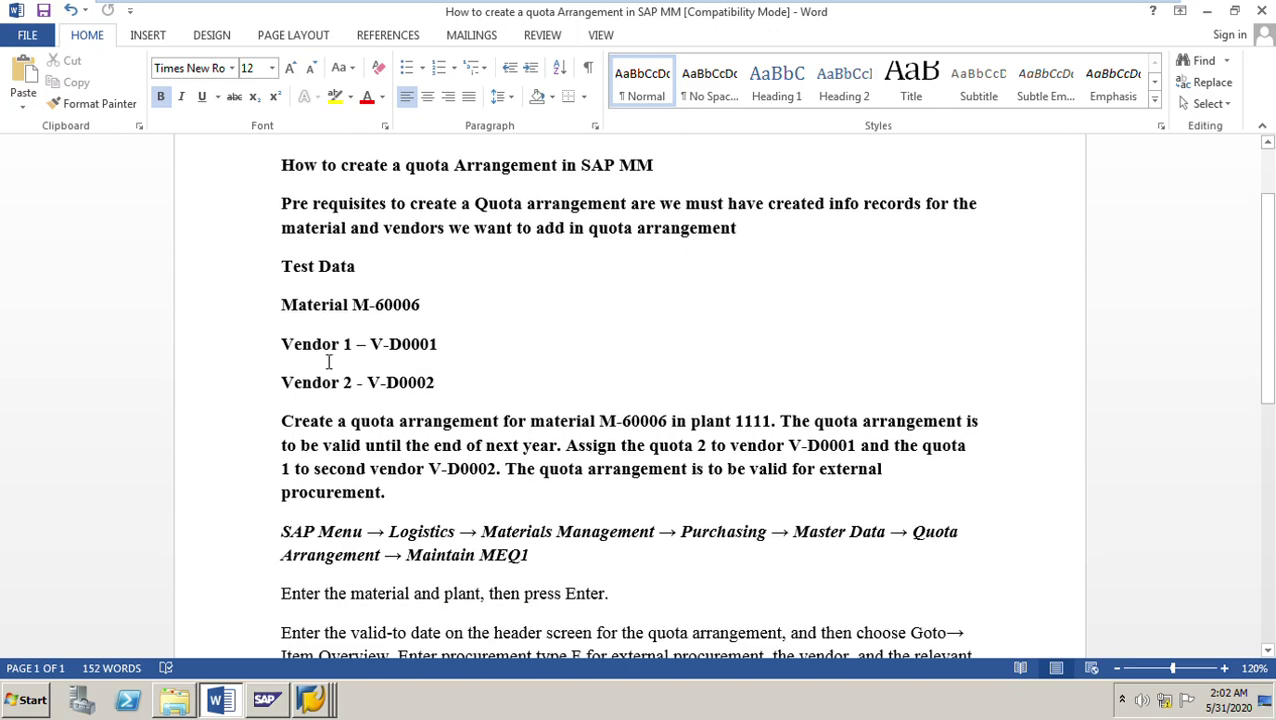
{"action": "left_click", "coordinate": [320, 706]}
Review material M-60006 and vendors V-D0001 and V-D0002 in the guide, then return to SAP Easy Access
{"action": "left_click", "coordinate": [467, 317]}
{"action": "left_click_drag", "start_coordinate": [288, 312], "coordinate": [439, 313]}
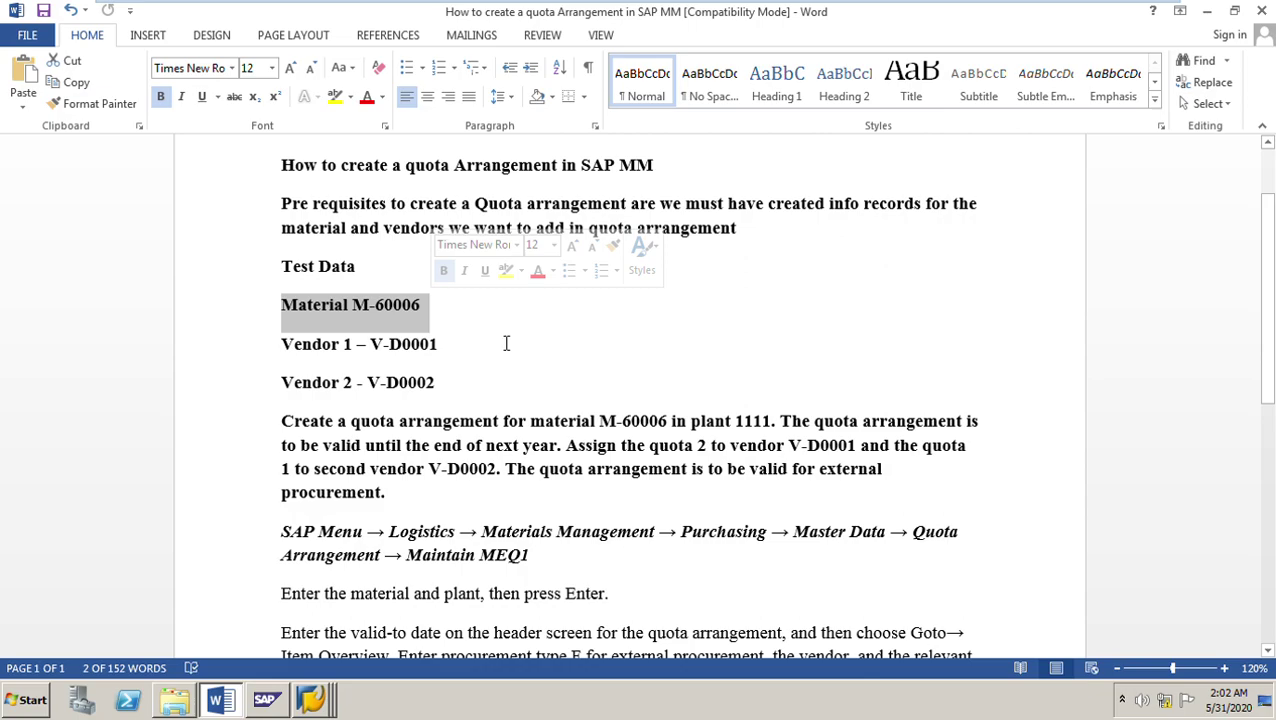
{"action": "left_click", "coordinate": [289, 350]}
{"action": "left_click_drag", "start_coordinate": [370, 346], "coordinate": [470, 353]}
{"action": "left_click", "coordinate": [378, 389]}
{"action": "left_click_drag", "start_coordinate": [378, 392], "coordinate": [501, 378]}
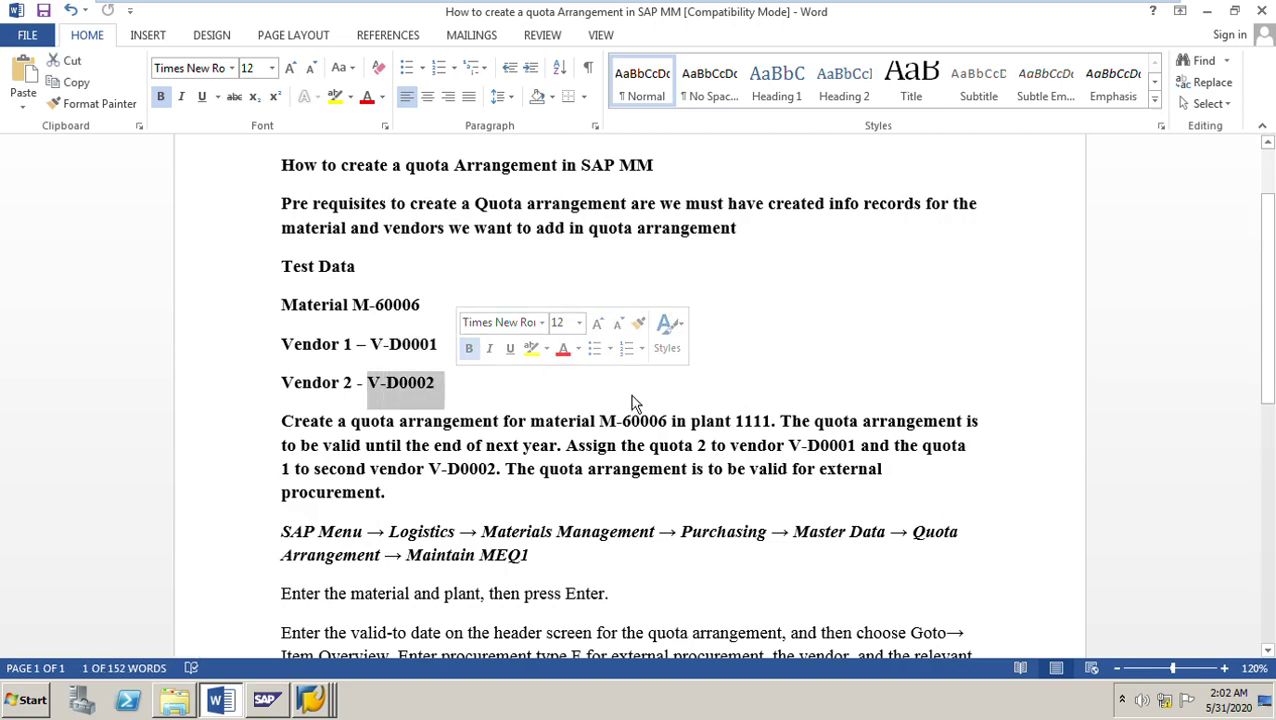
{"action": "left_click", "coordinate": [578, 349]}
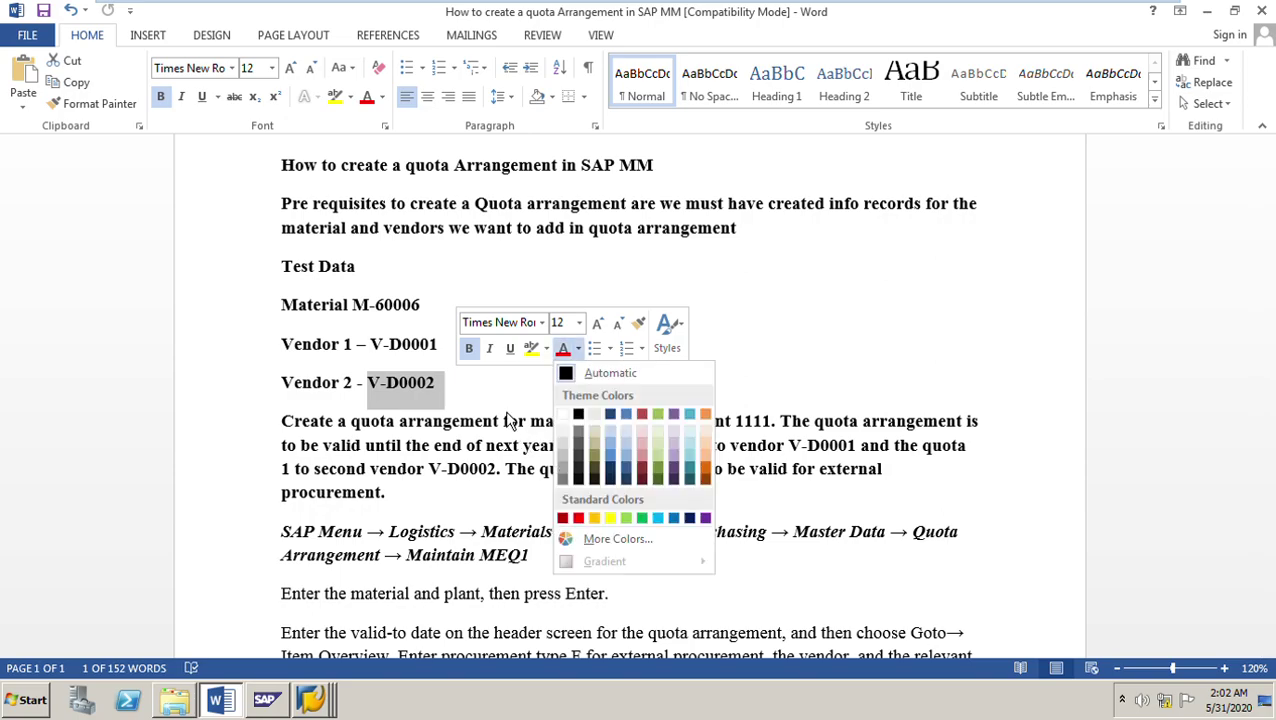
{"action": "key", "text": "Escape"}
{"action": "left_click", "coordinate": [308, 690]}
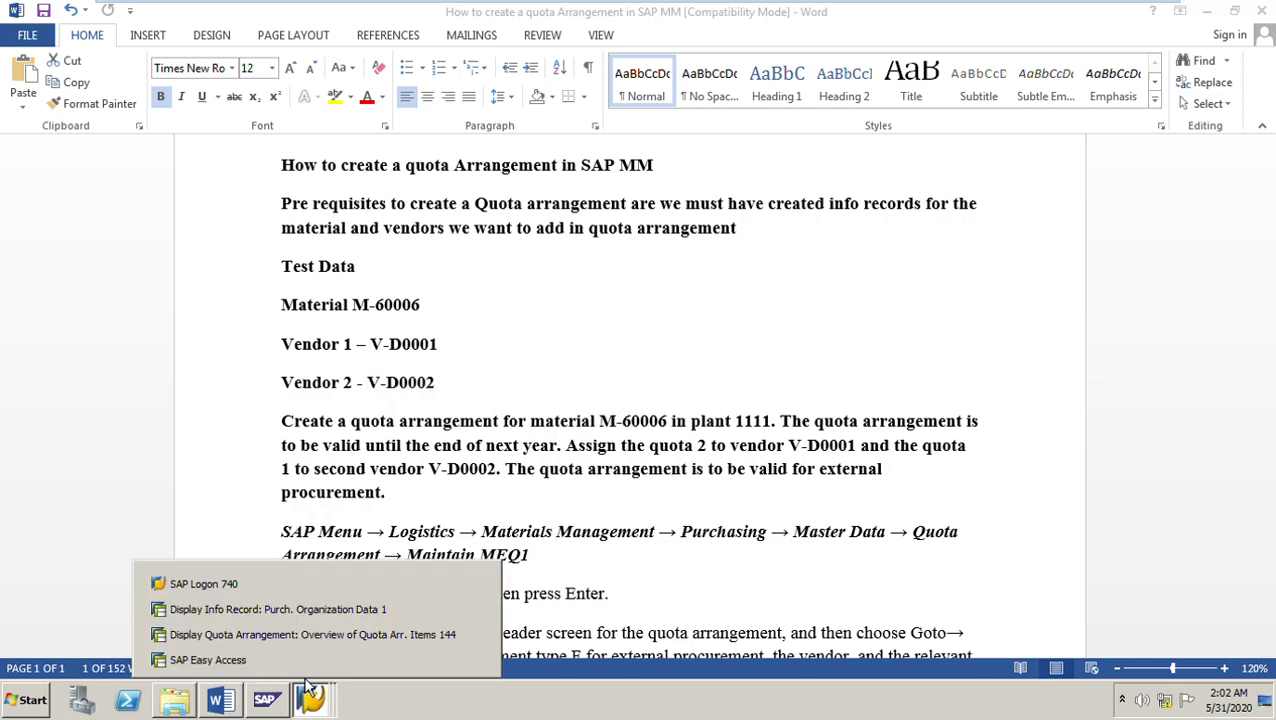
{"action": "left_click", "coordinate": [253, 660]}
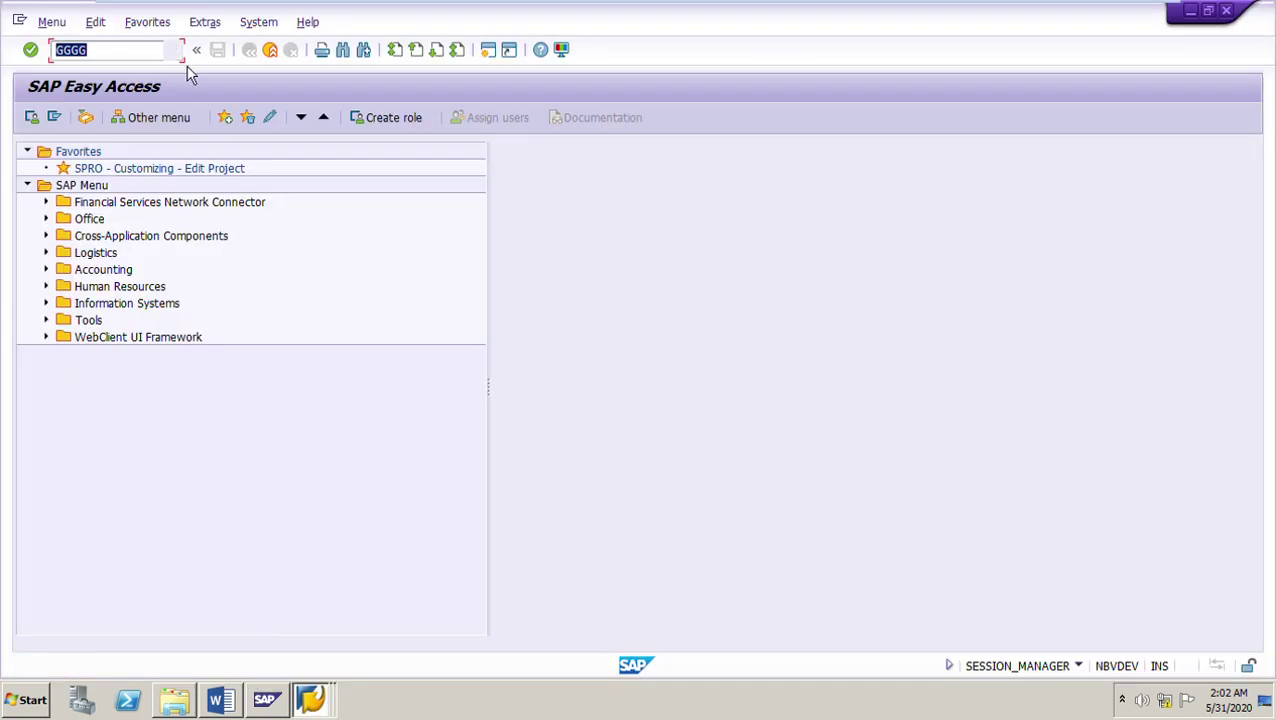
{"action": "left_click", "coordinate": [172, 49]}
{"action": "left_click", "coordinate": [95, 101]}
{"action": "key", "text": "Return"}
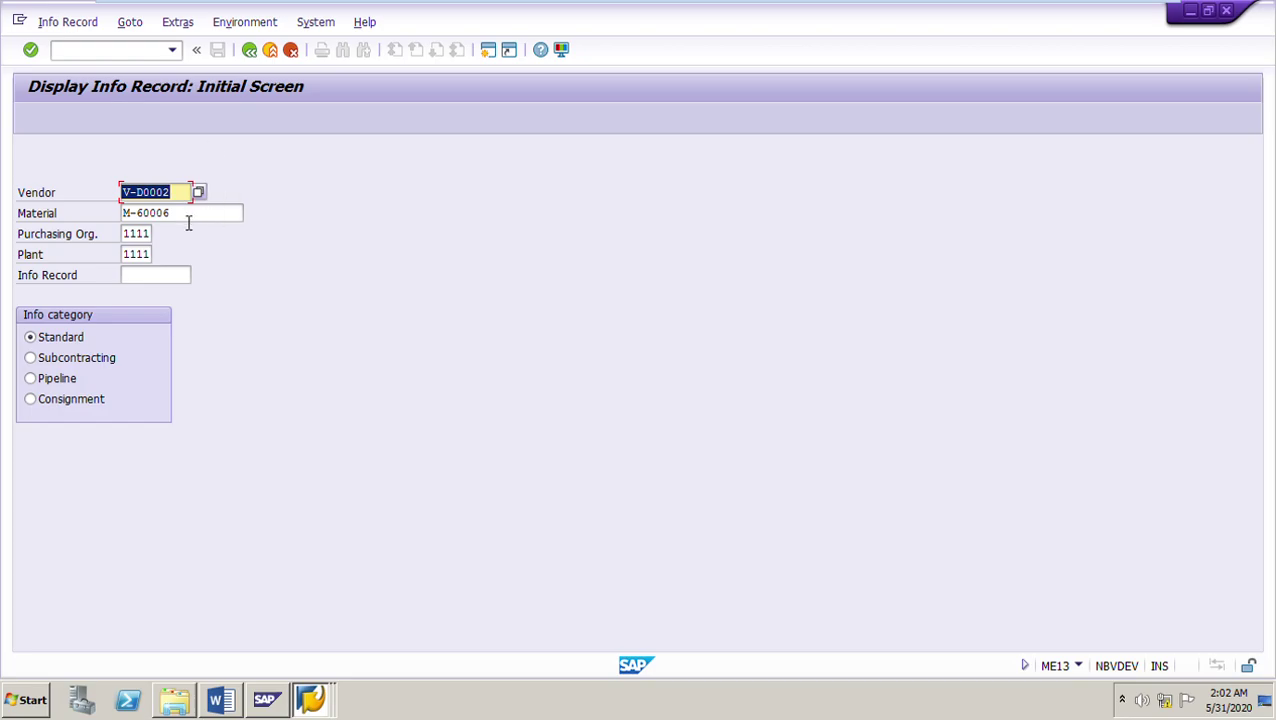
{"action": "left_click", "coordinate": [188, 216]}
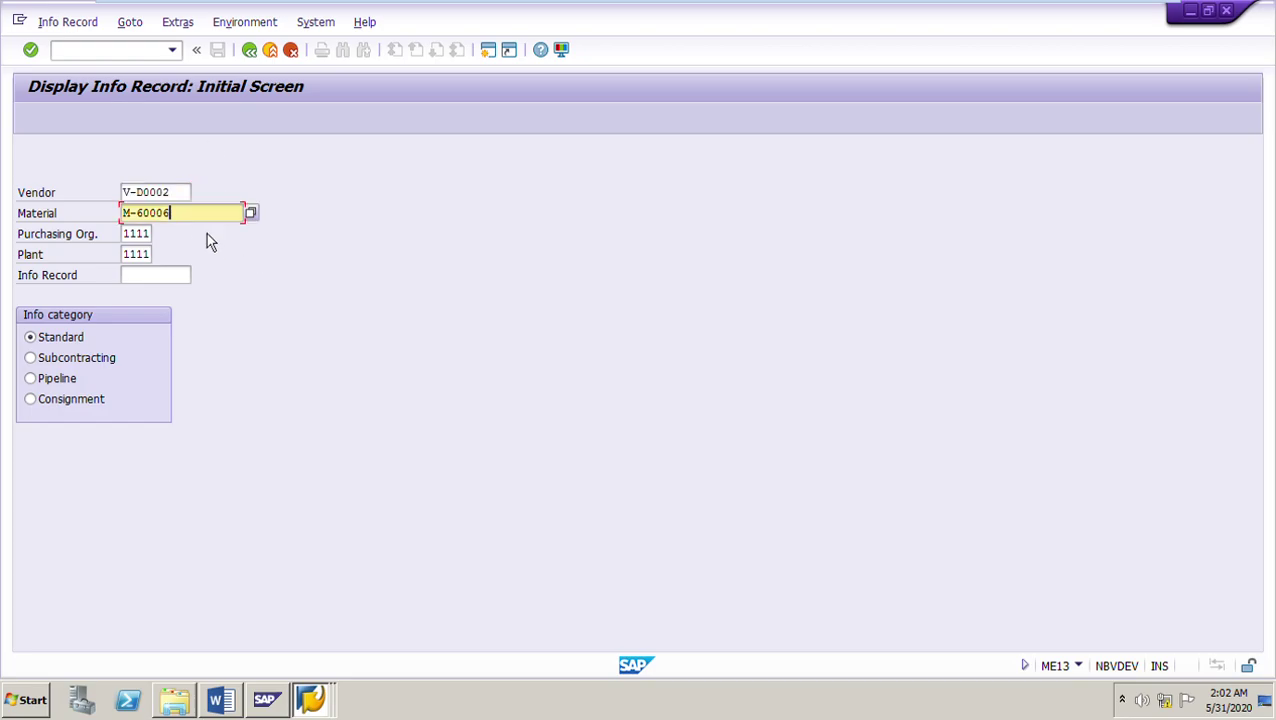
{"action": "left_click", "coordinate": [186, 193]}
{"action": "key", "text": "BackSpace"}
{"action": "type", "text": "1"}
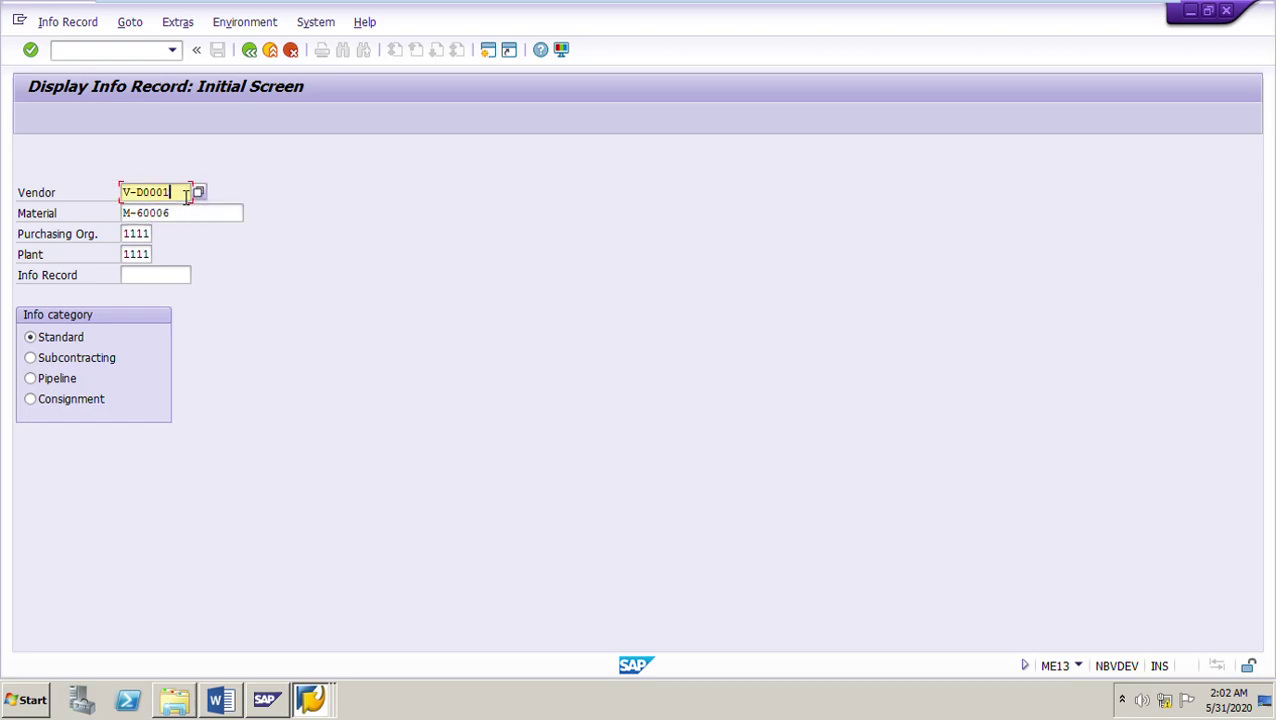
{"action": "key", "text": "Return"}
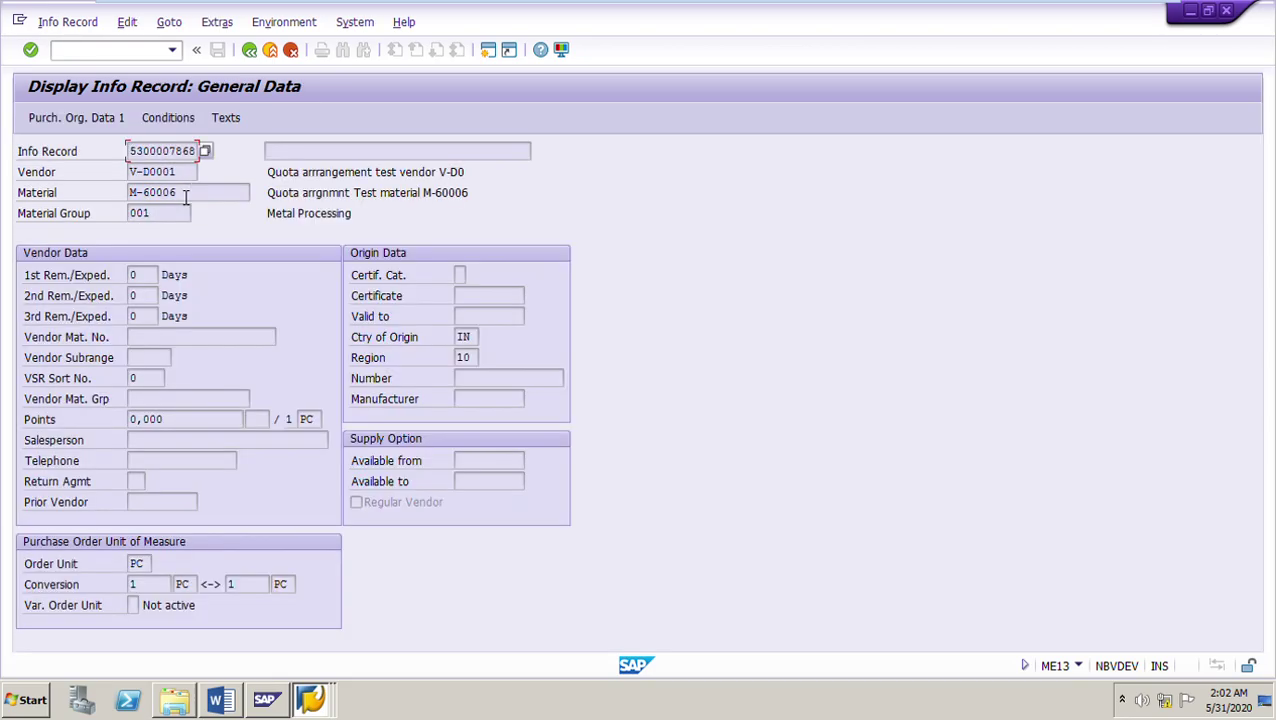
{"action": "key", "text": "Return"}
{"action": "left_click_drag", "start_coordinate": [181, 527], "coordinate": [318, 527]}
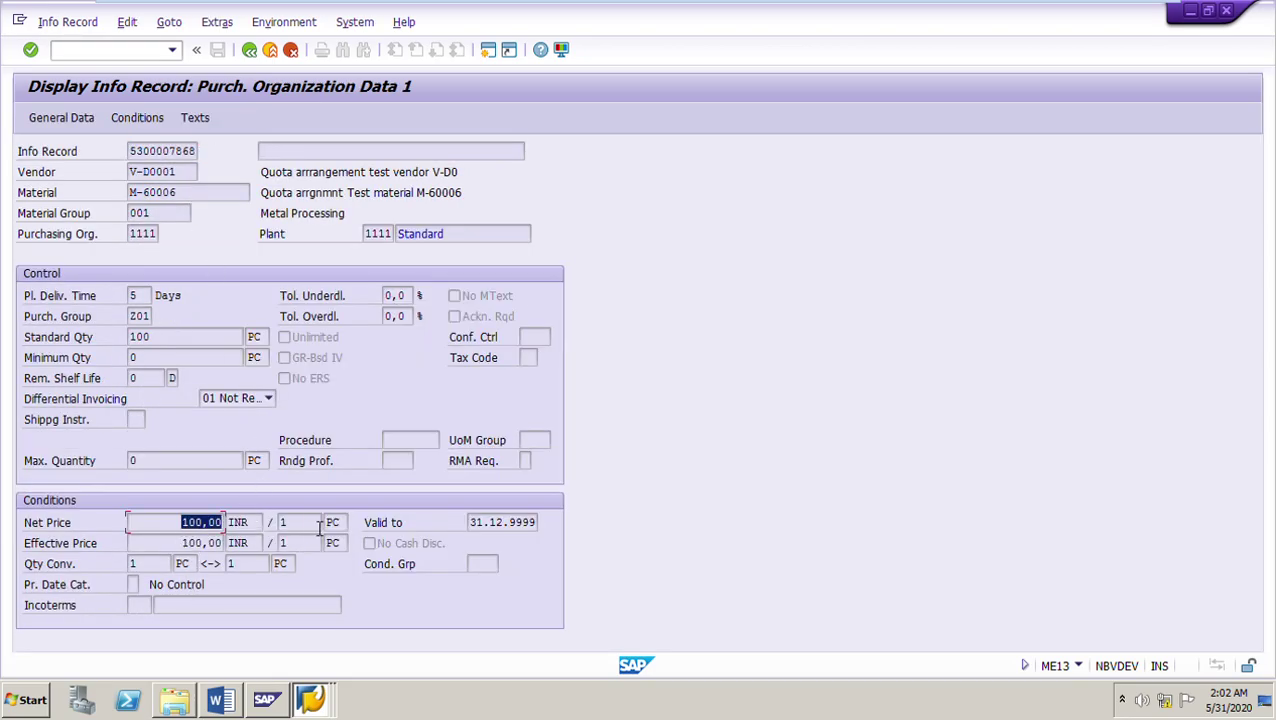
{"action": "left_click", "coordinate": [250, 52]}
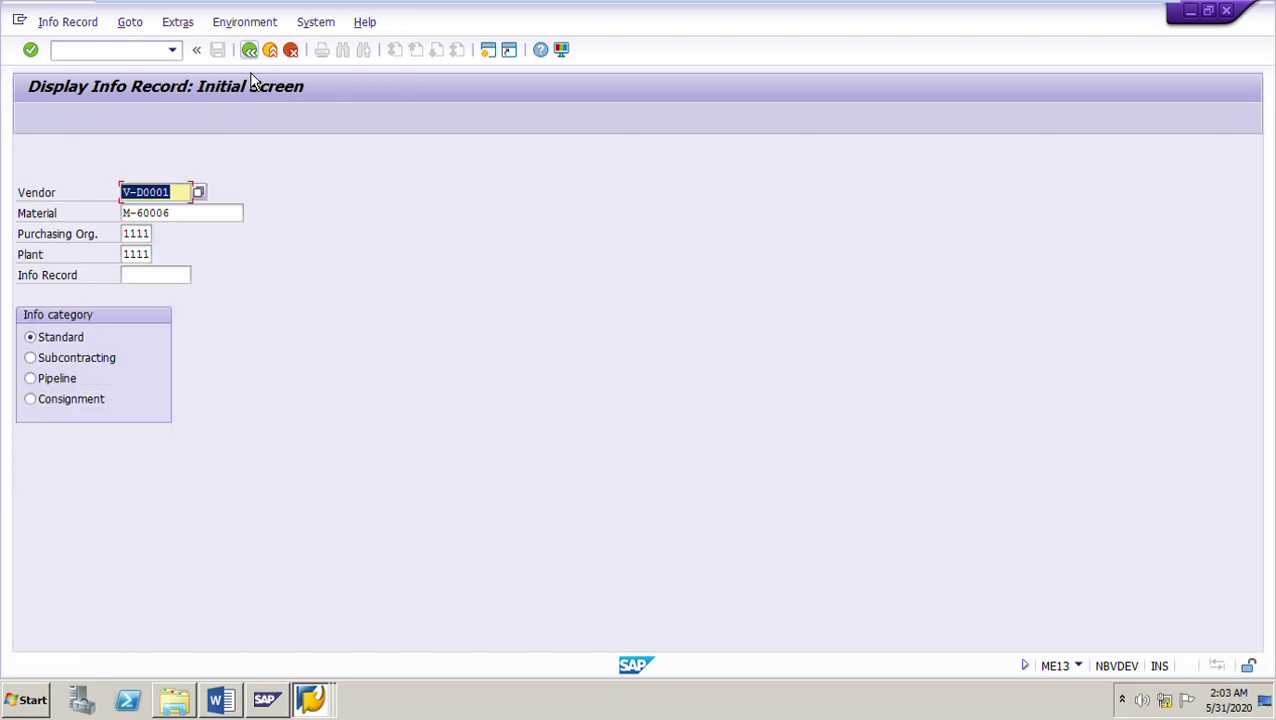
{"action": "left_click", "coordinate": [185, 192]}
{"action": "key", "text": "BackSpace"}
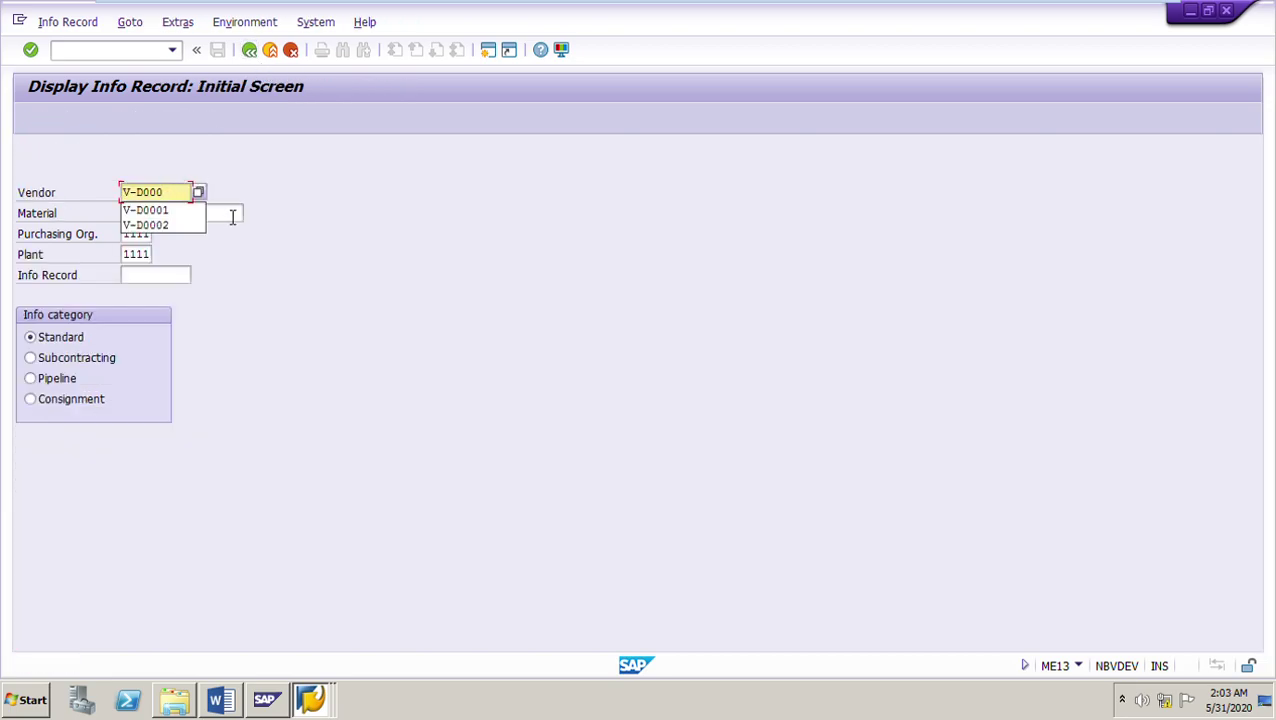
{"action": "type", "text": "2"}
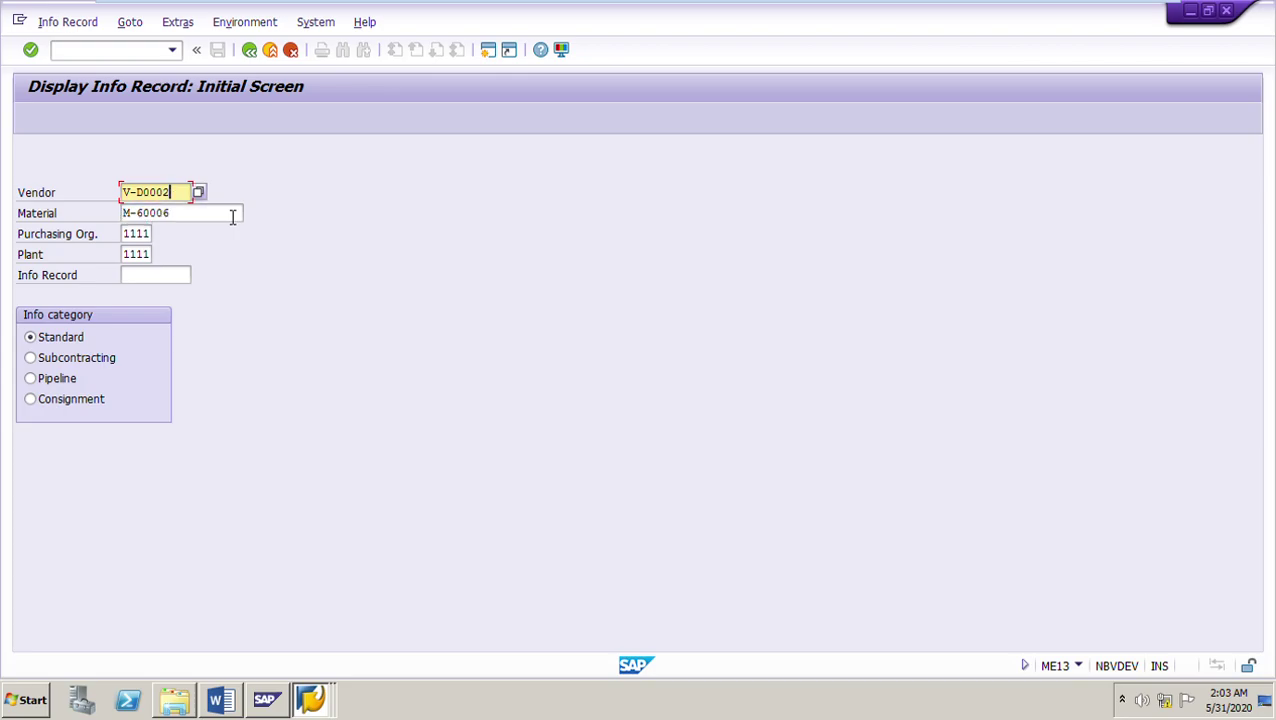
{"action": "key", "text": "Return"}
{"action": "key", "text": "Return"}
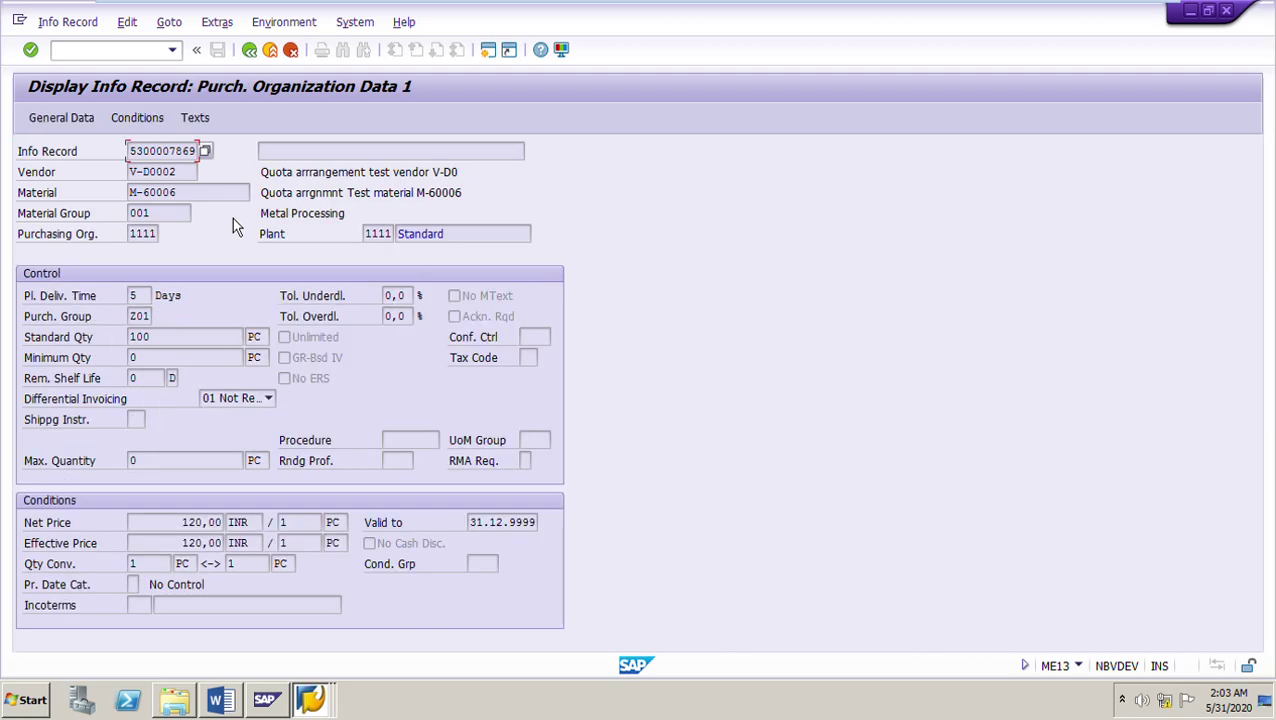
{"action": "double_click", "coordinate": [191, 527]}
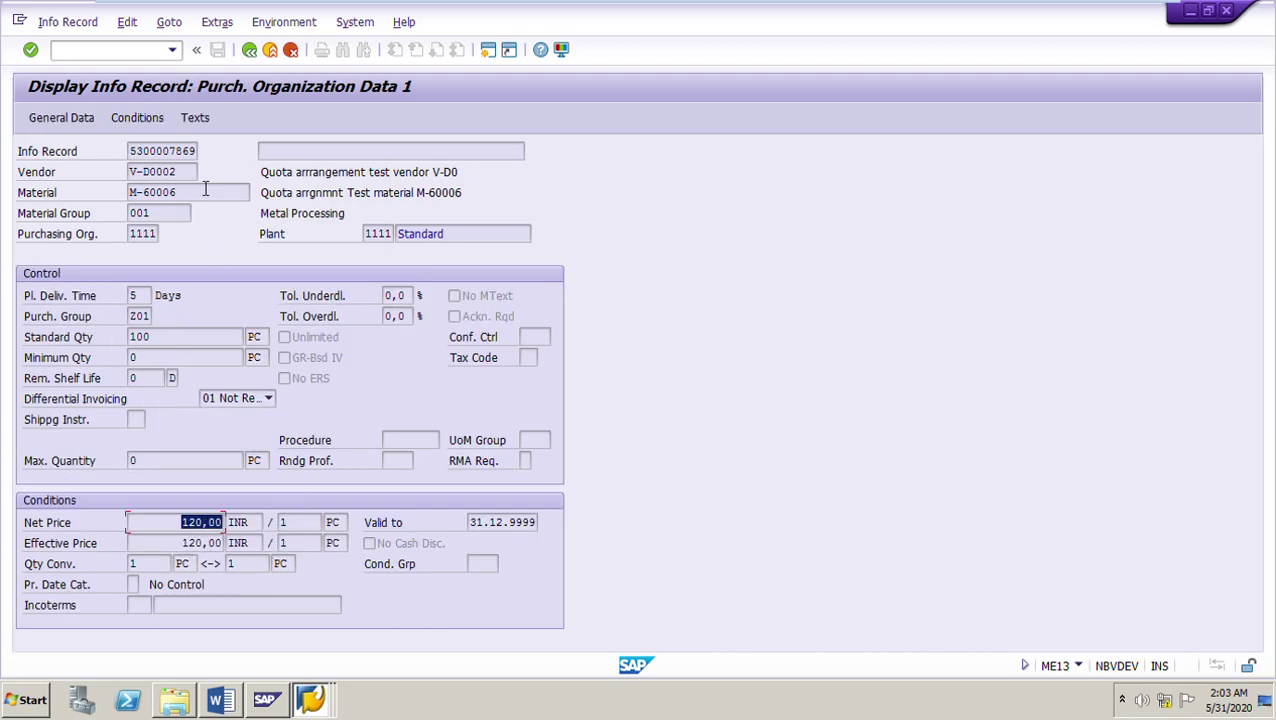
{"action": "left_click", "coordinate": [254, 58]}
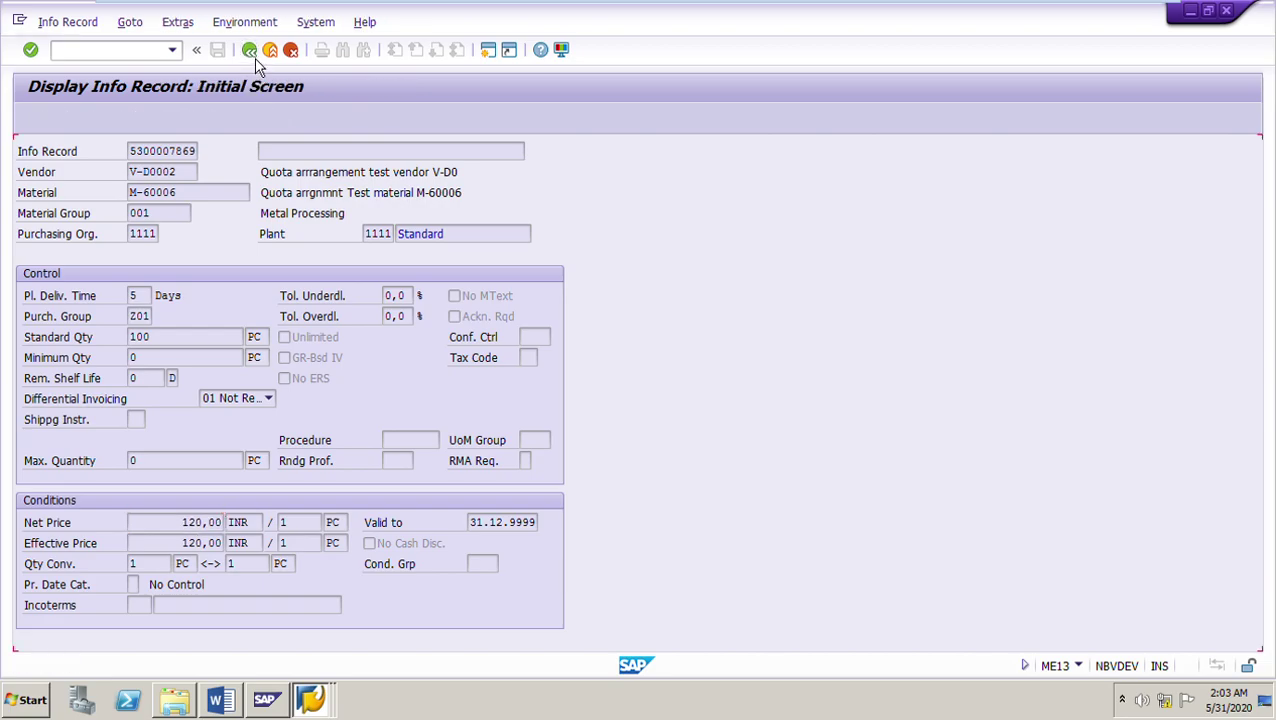
{"action": "left_click", "coordinate": [255, 58]}
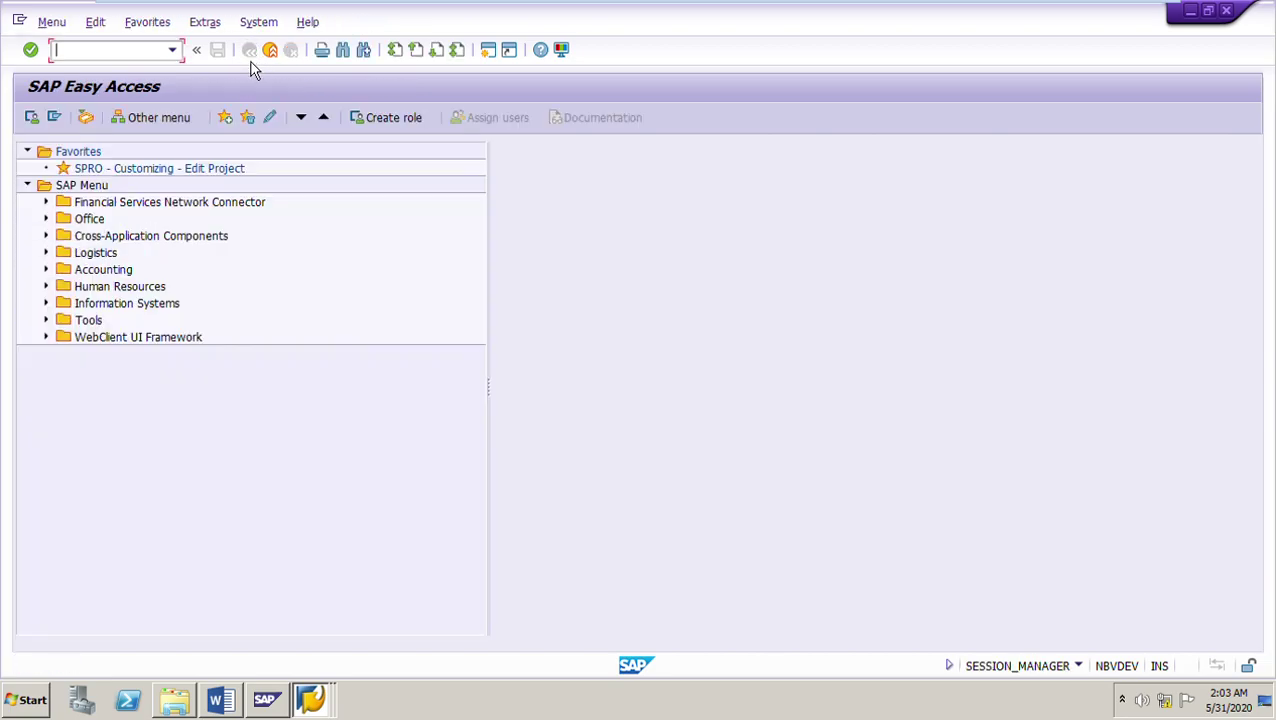
Expand Logistics > Materials Management > Purchasing > Master Data > Quota Arrangement and choose MEQ1 Maintain
{"action": "left_click", "coordinate": [178, 55]}
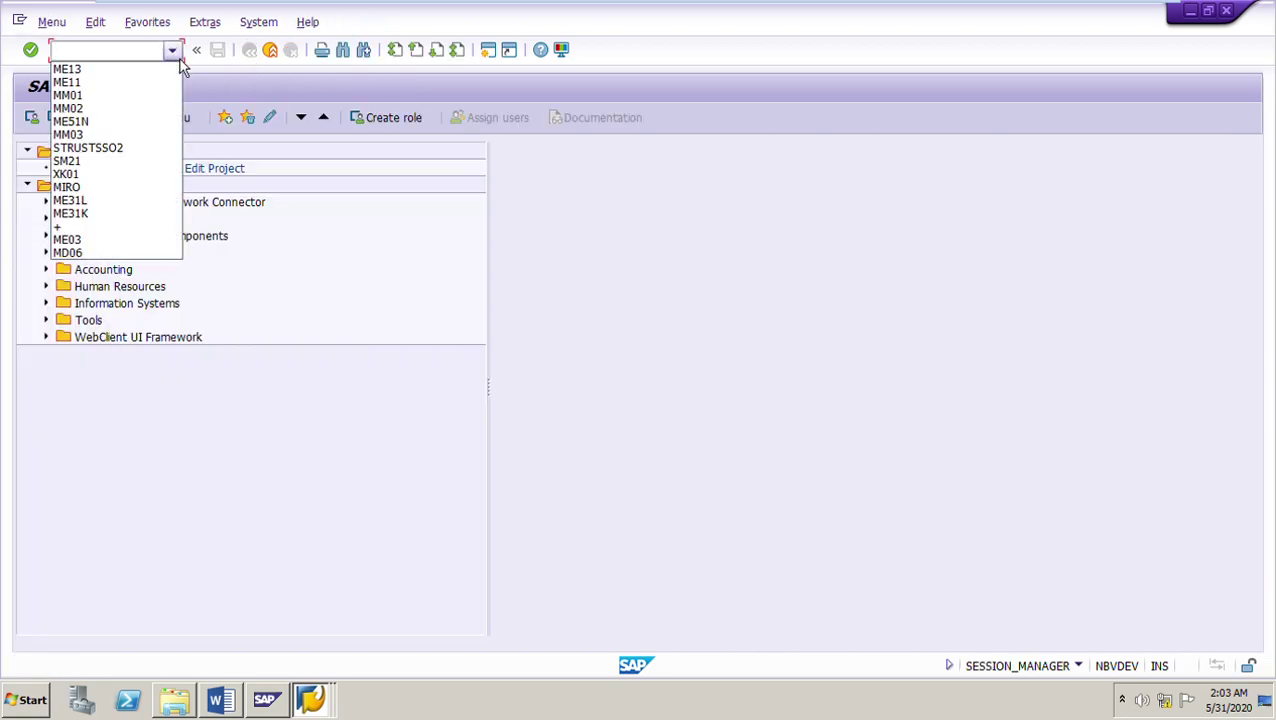
{"action": "left_click", "coordinate": [266, 372]}
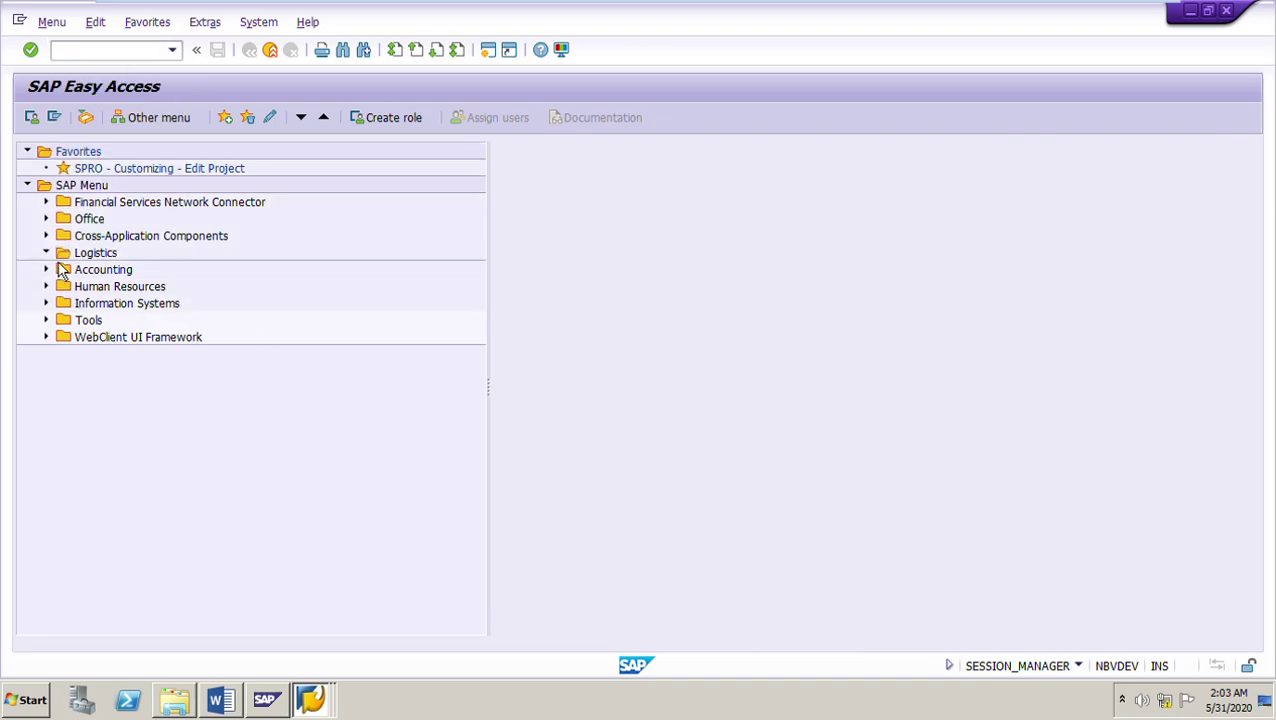
{"action": "left_click", "coordinate": [58, 256]}
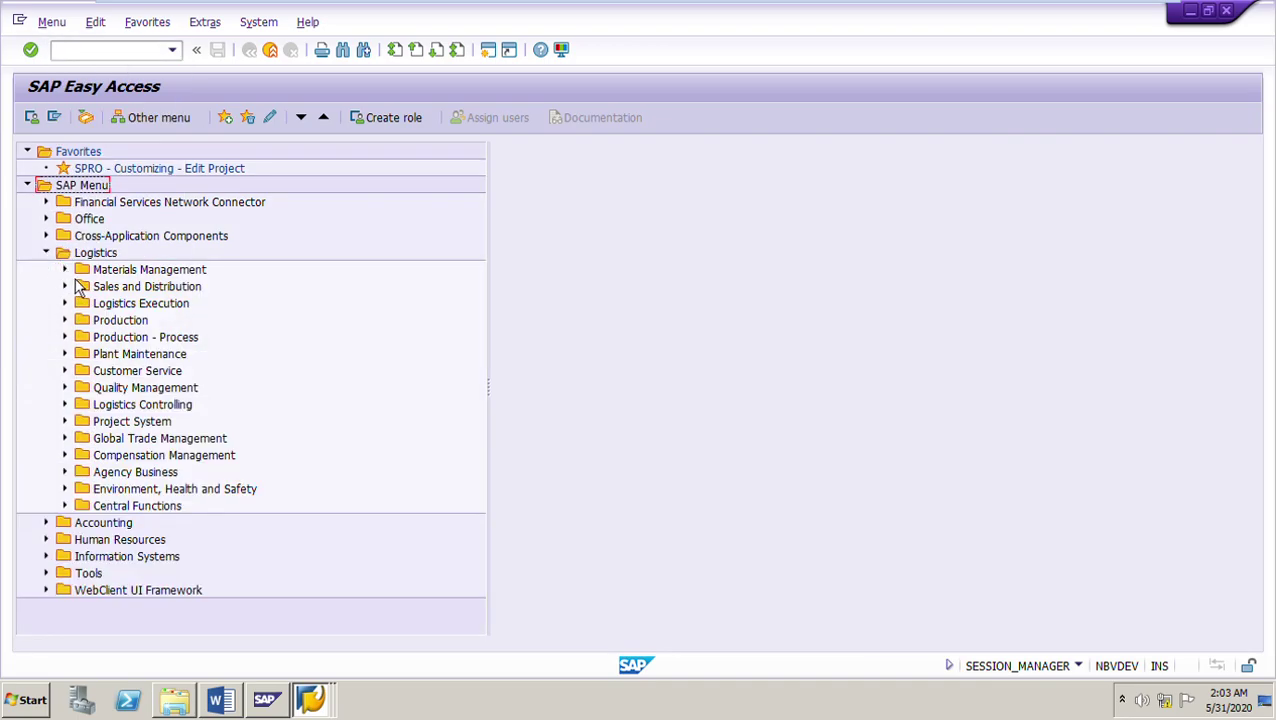
{"action": "left_click", "coordinate": [76, 278]}
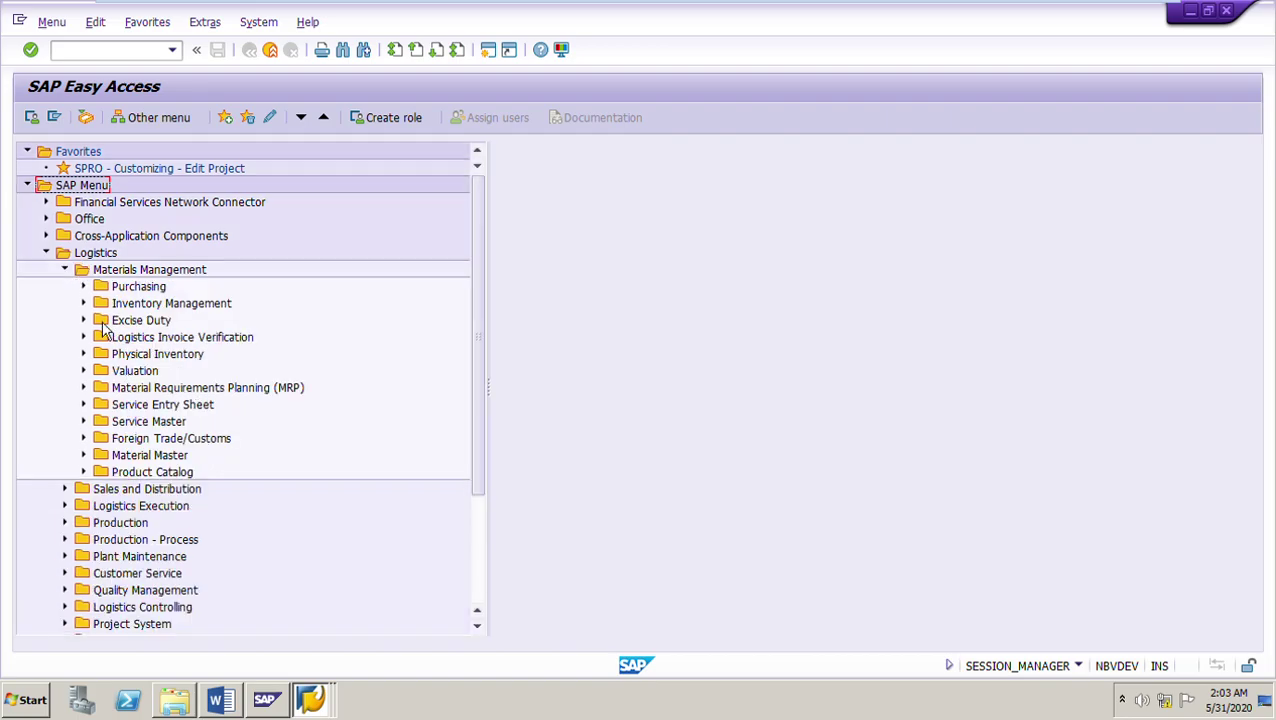
{"action": "left_click", "coordinate": [86, 287]}
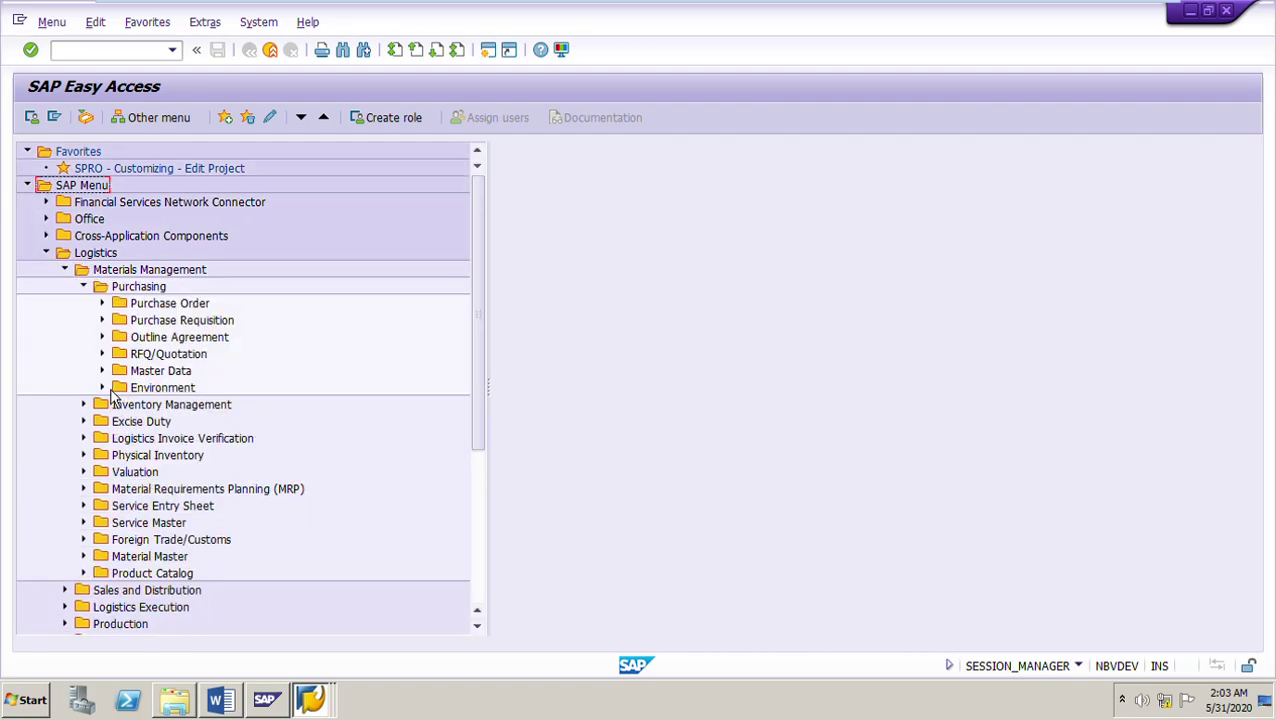
{"action": "left_click", "coordinate": [104, 372]}
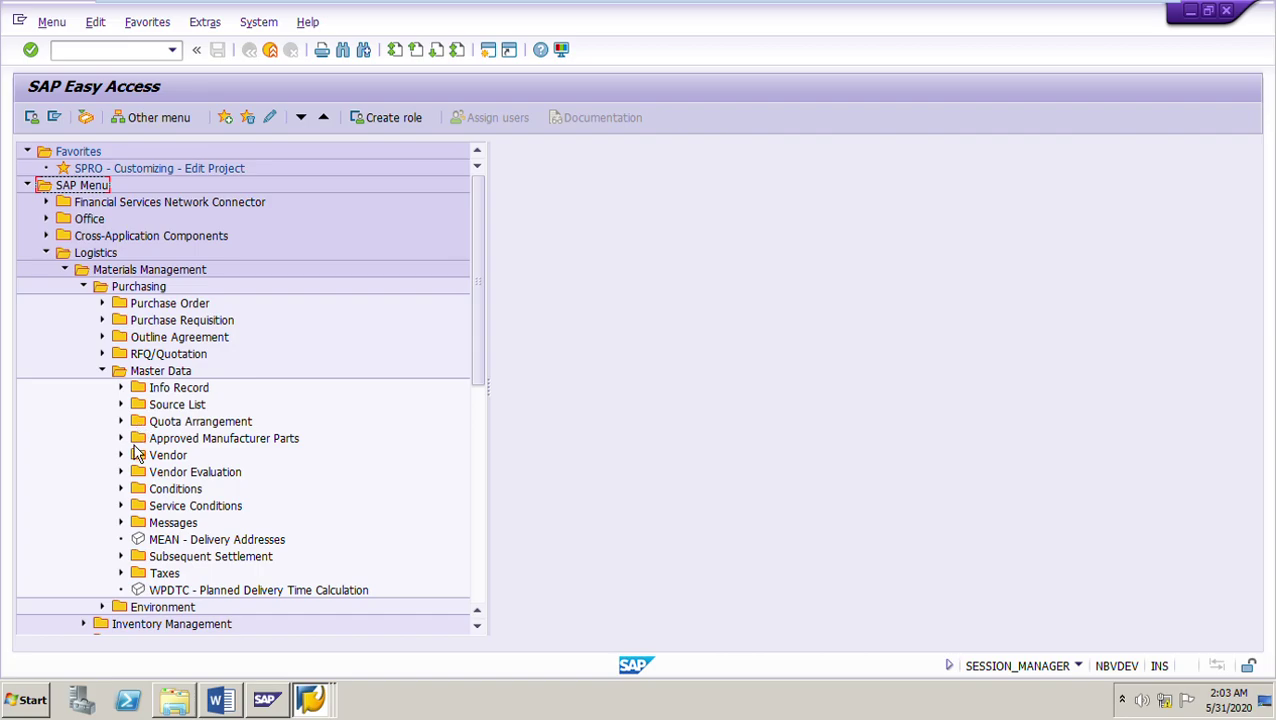
{"action": "left_click", "coordinate": [122, 422]}
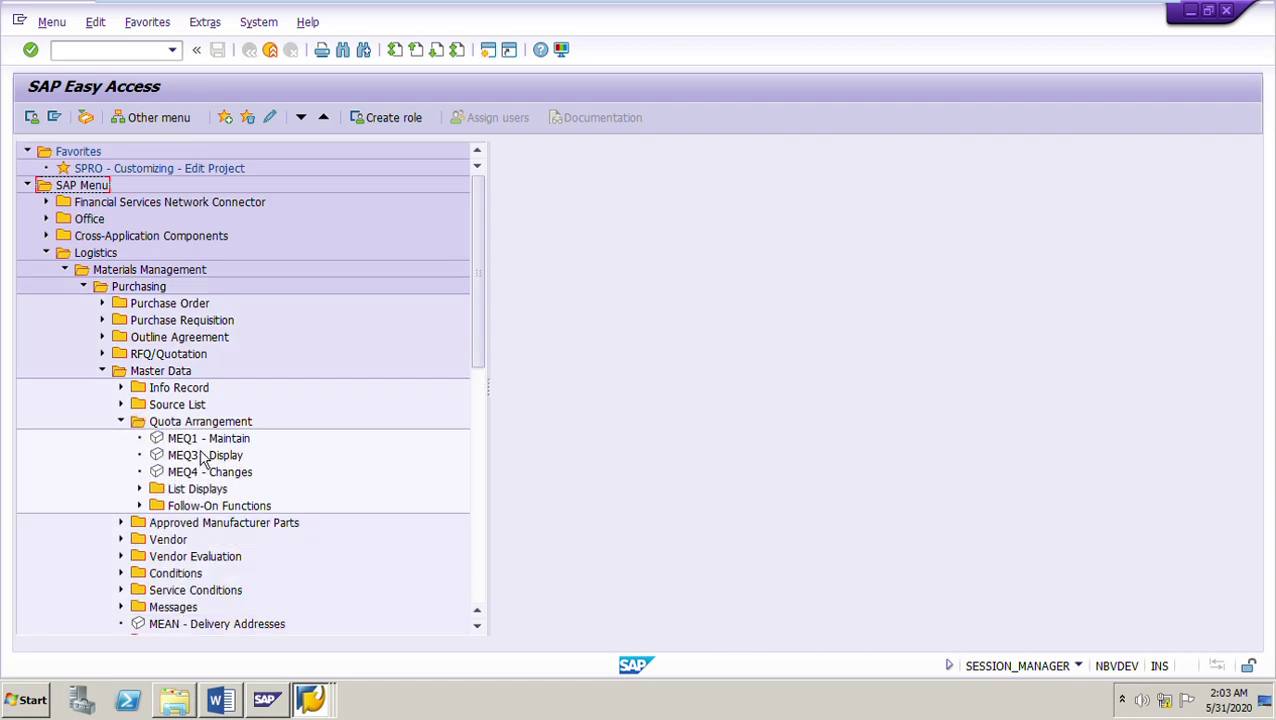
{"action": "left_click", "coordinate": [200, 440]}
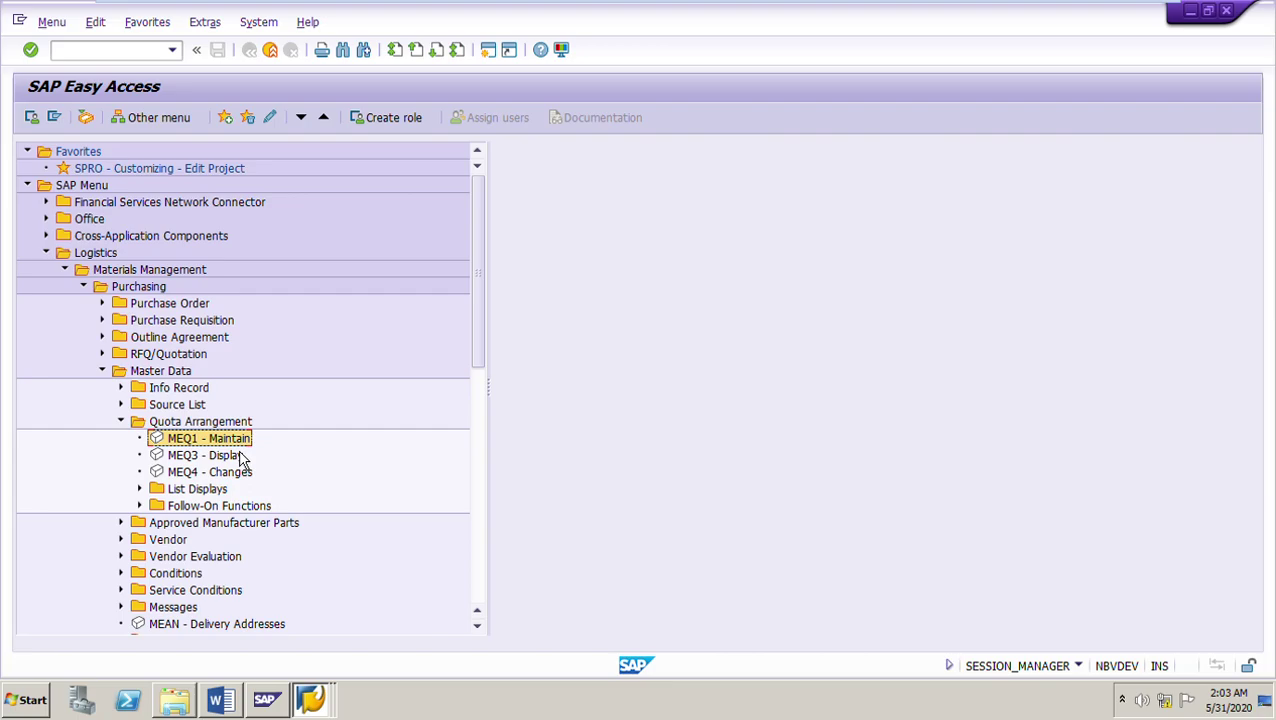
Launch MEQ1 and submit material M-60006, plant 1111 to reach the periods overview
{"action": "key", "text": "Return"}
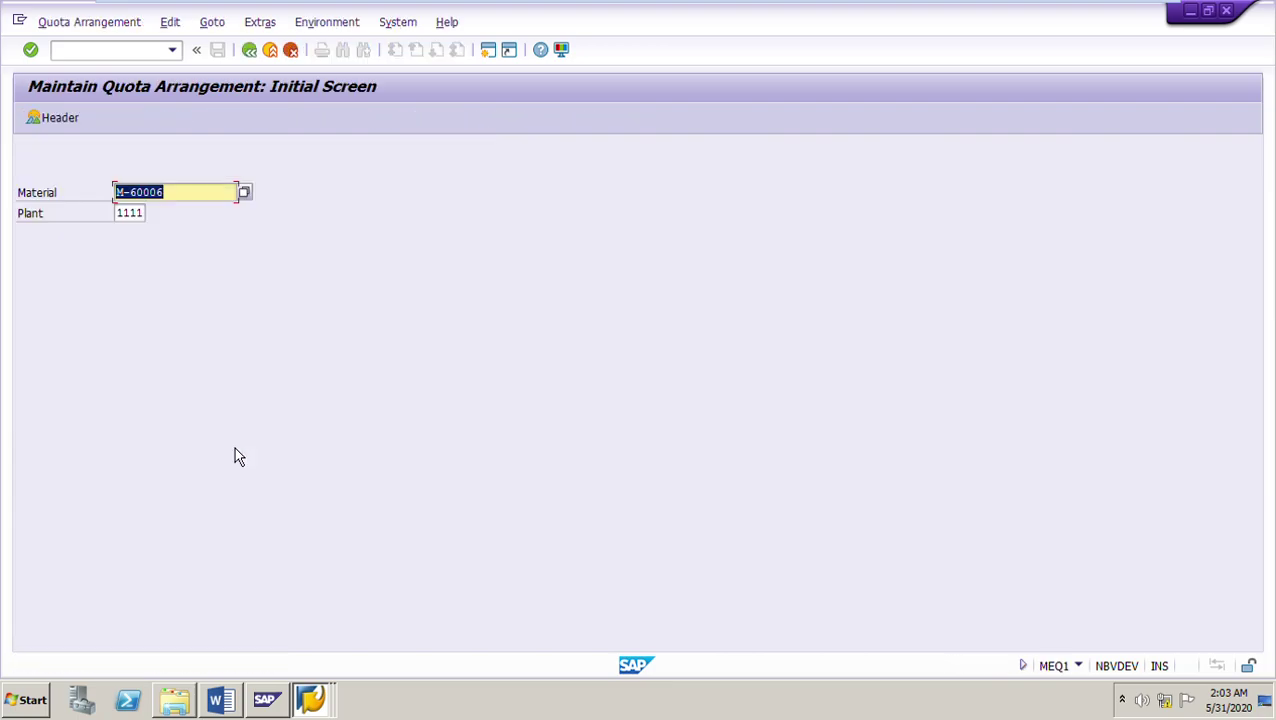
{"action": "left_click", "coordinate": [194, 199]}
{"action": "key", "text": "Return"}
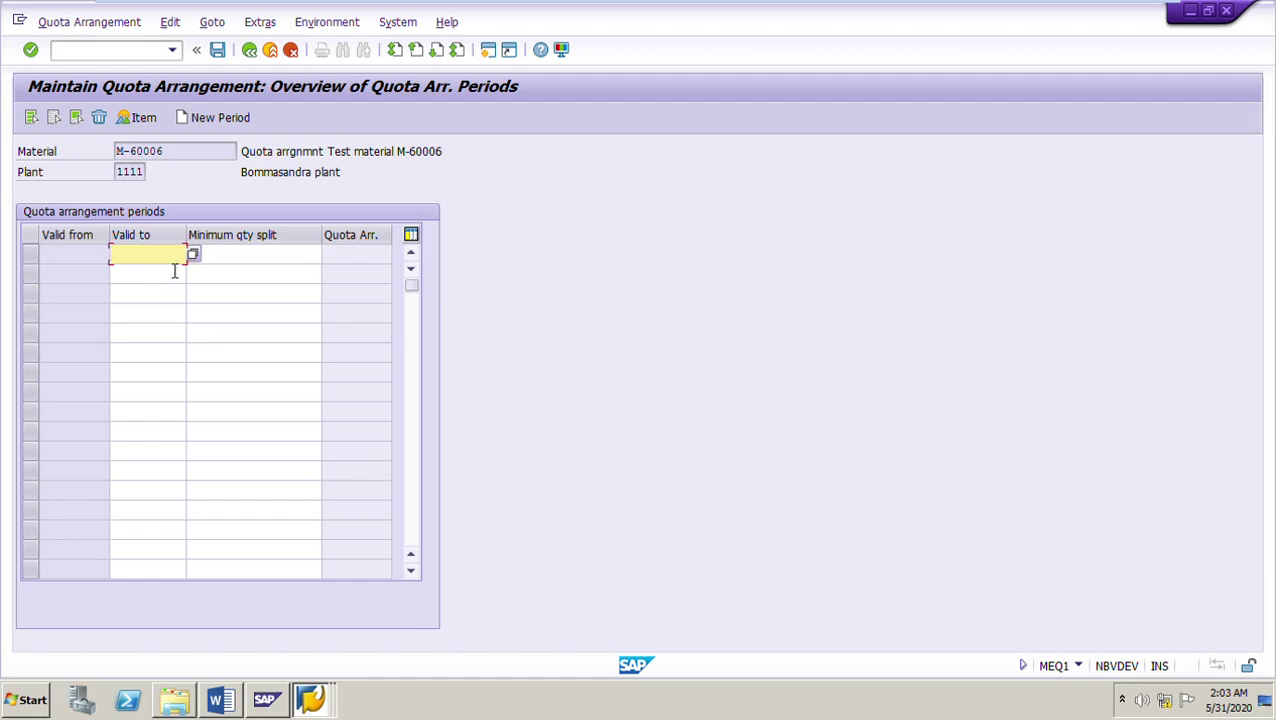
Check the 'valid until end of next year' requirement in the Word guide
{"action": "left_click", "coordinate": [232, 714]}
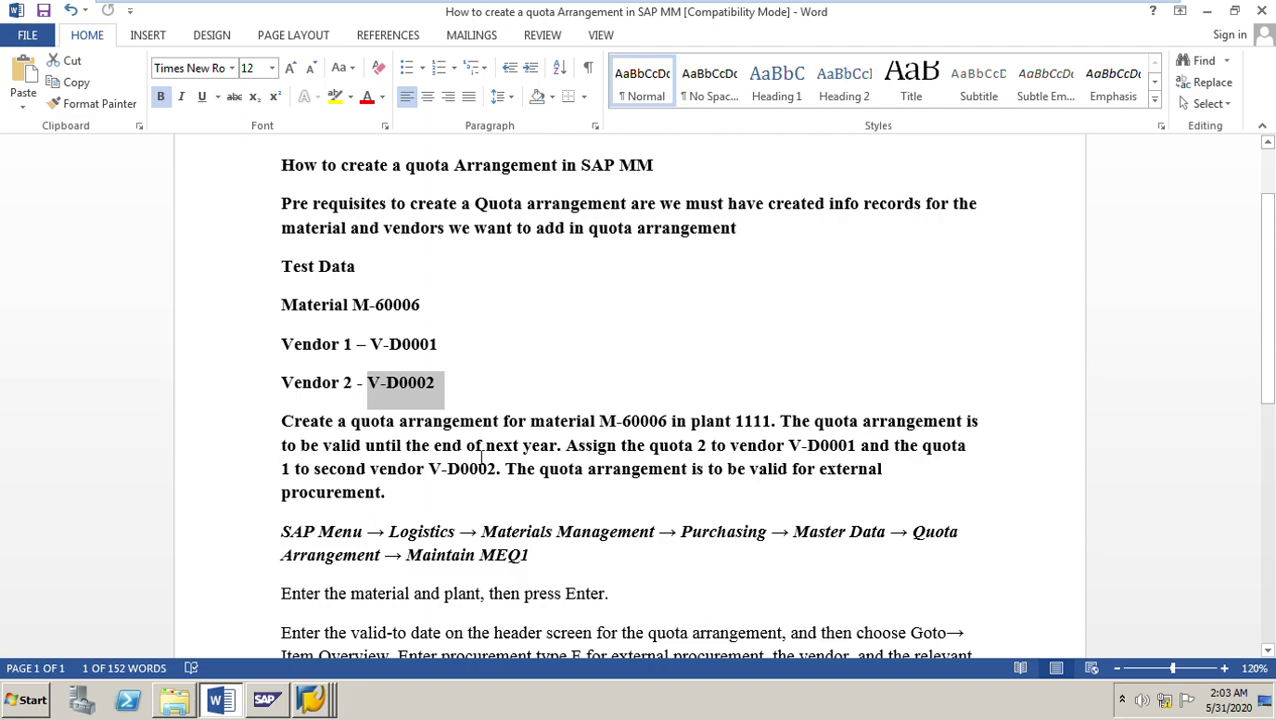
{"action": "left_click_drag", "start_coordinate": [324, 446], "coordinate": [556, 446]}
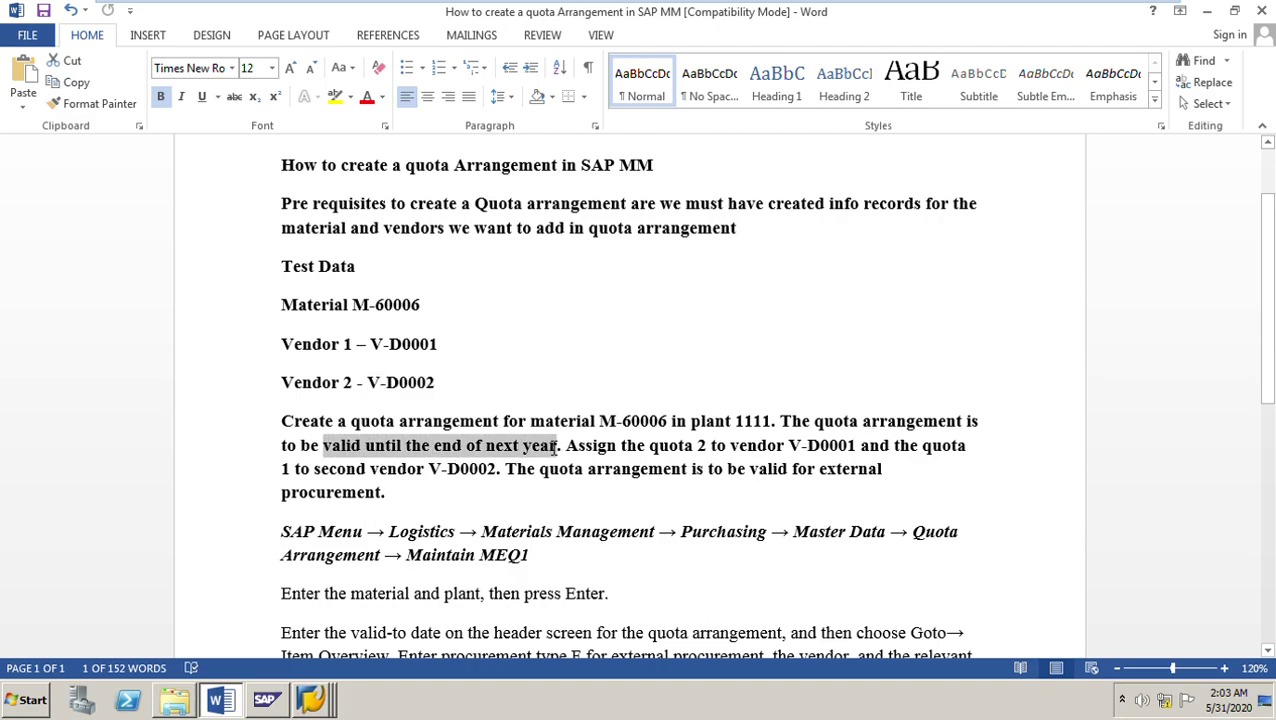
{"action": "left_click", "coordinate": [309, 699]}
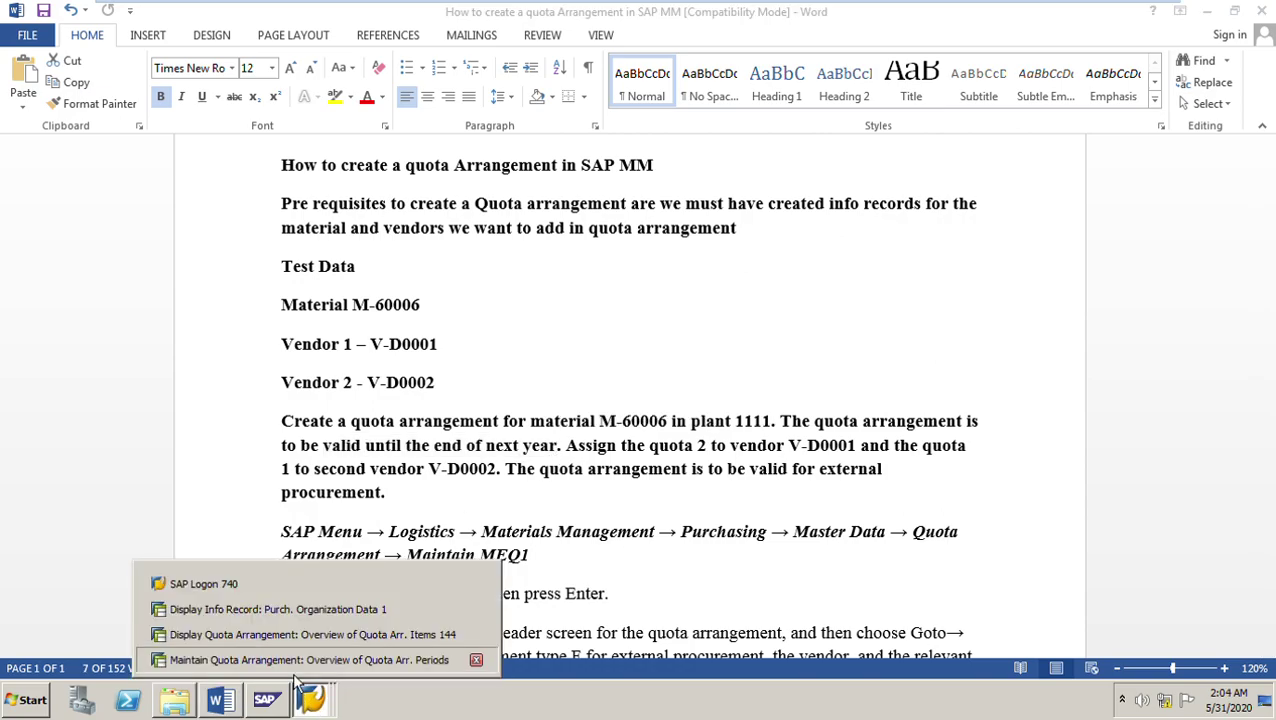
Set the period's Valid to date to 31.12.2021, confirm it, and open the item overview
{"action": "left_click", "coordinate": [300, 658]}
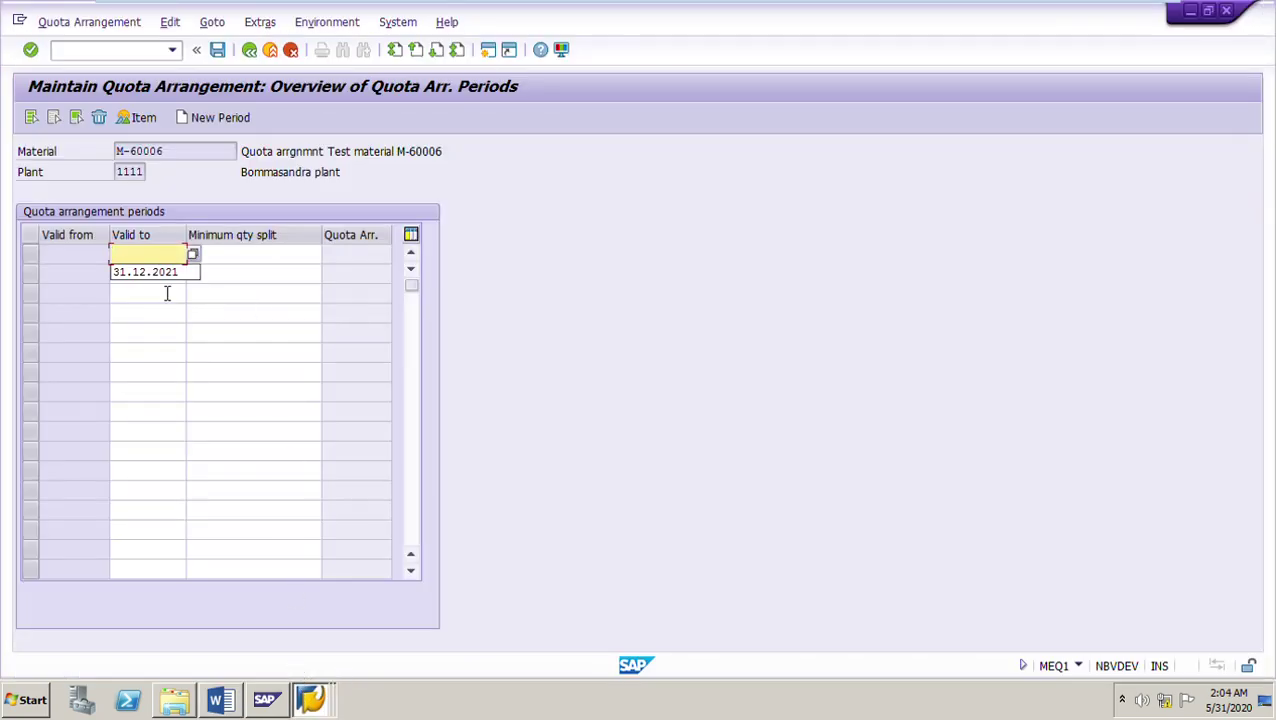
{"action": "left_click", "coordinate": [167, 276]}
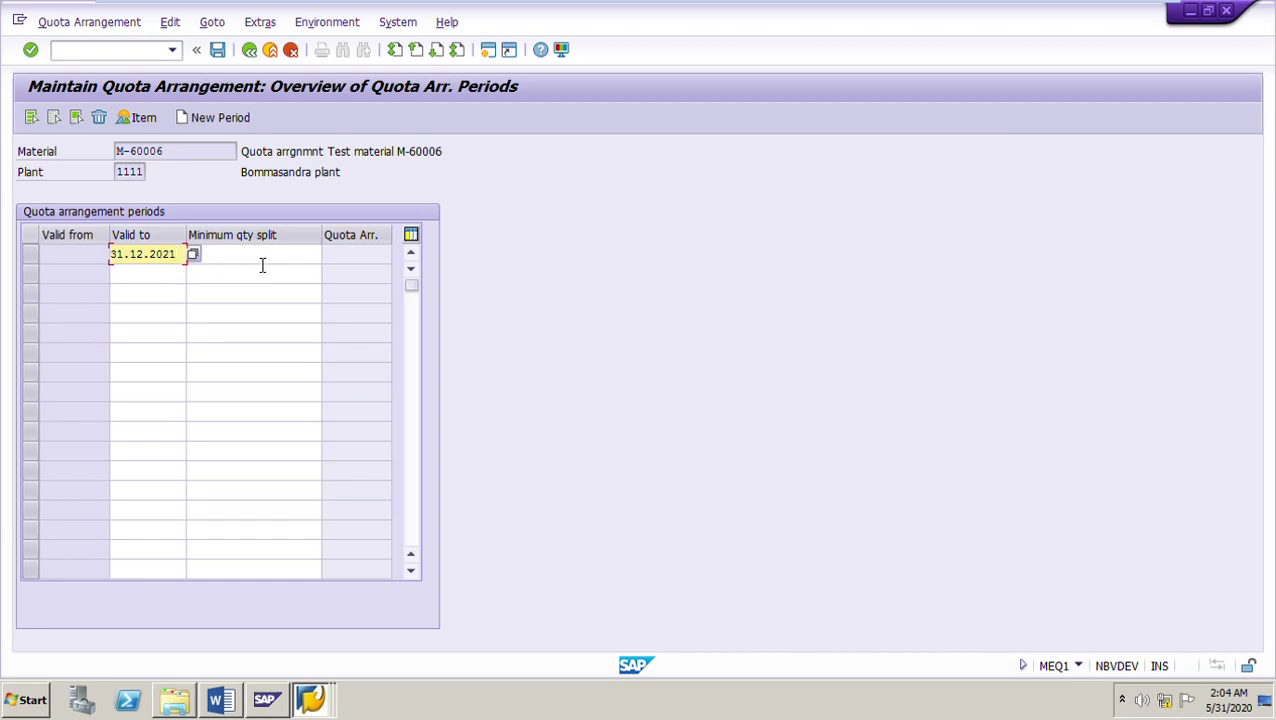
{"action": "key", "text": "Return"}
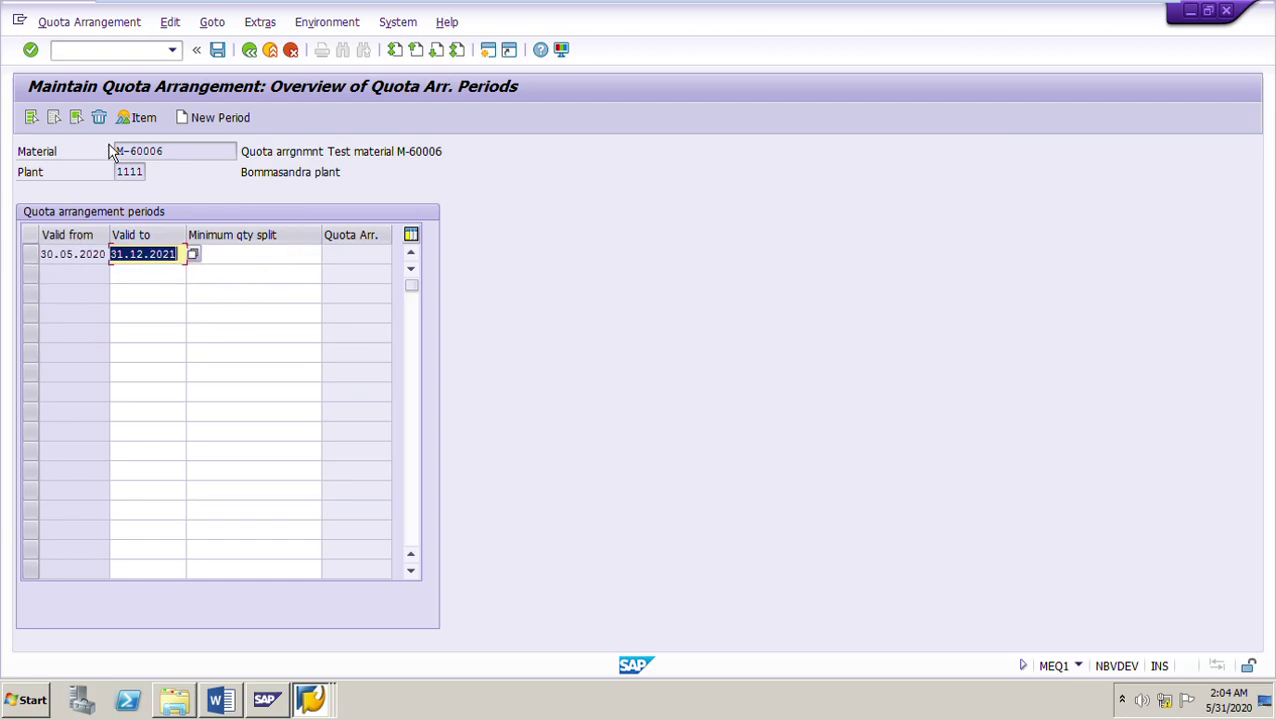
{"action": "left_click", "coordinate": [143, 124]}
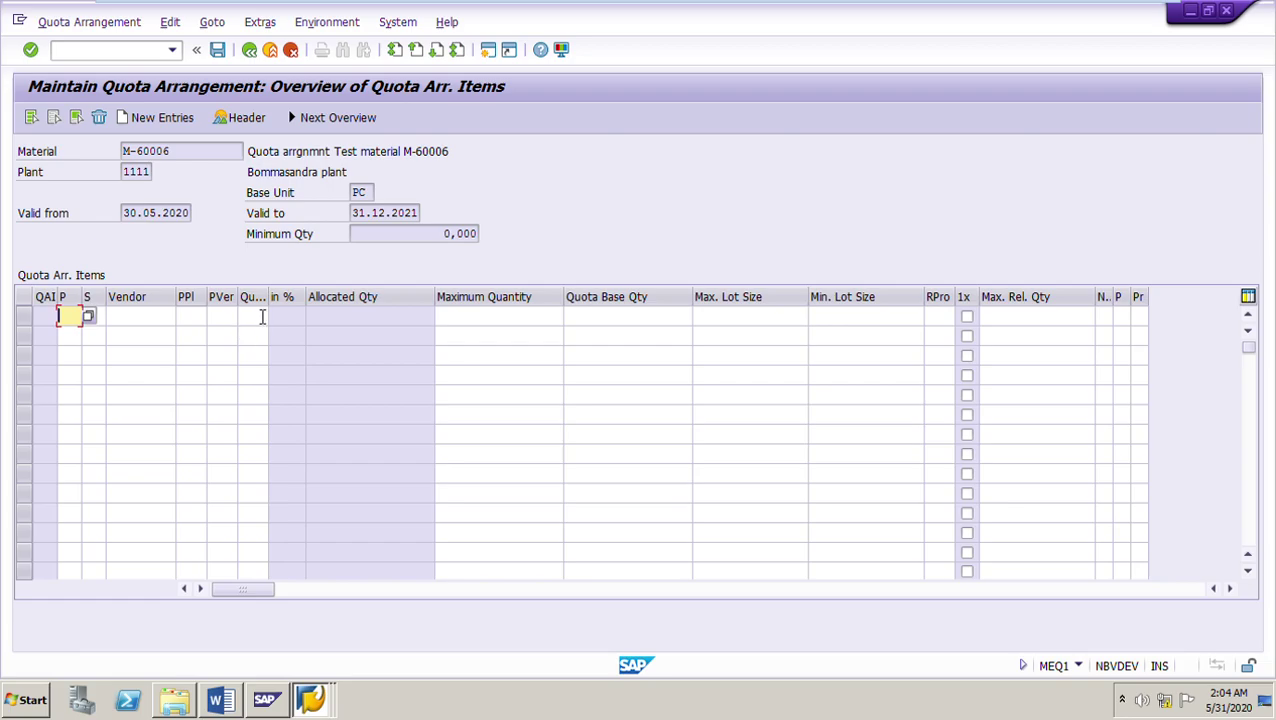
{"action": "left_click", "coordinate": [221, 702]}
Check the external procurement requirement in the guide and return to the quota items window
{"action": "left_click", "coordinate": [594, 500]}
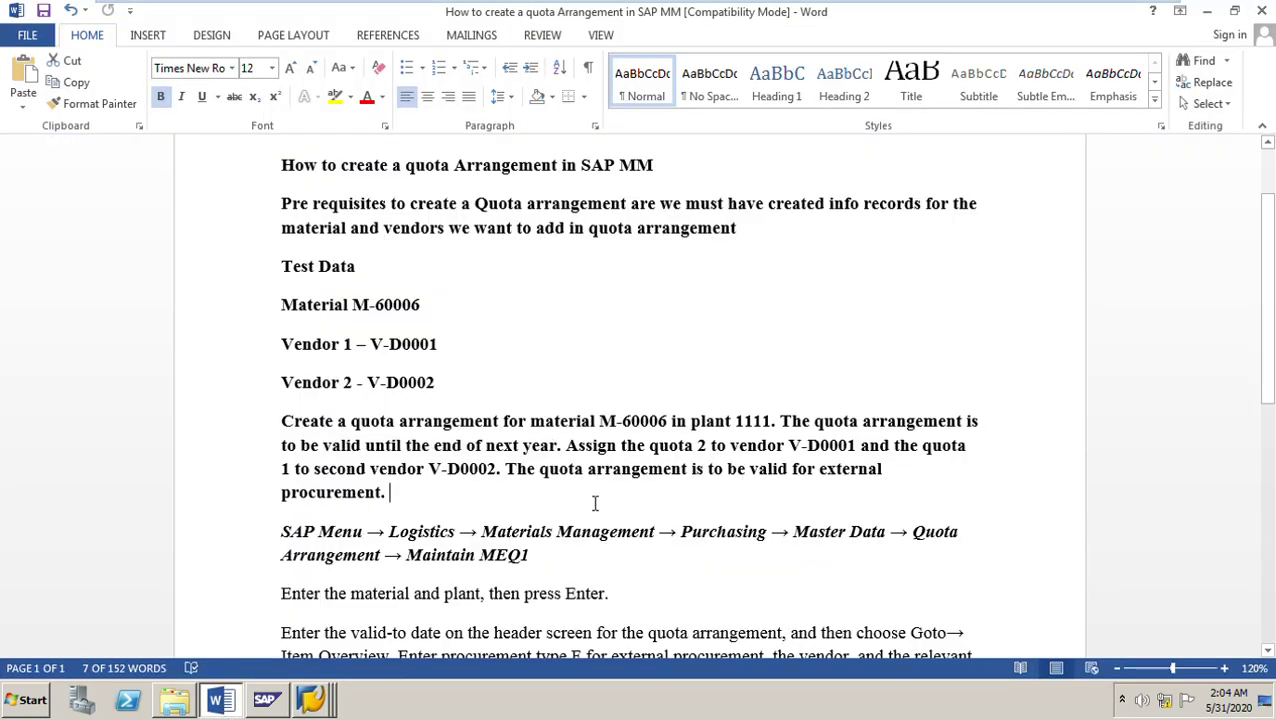
{"action": "left_click_drag", "start_coordinate": [506, 470], "coordinate": [831, 521]}
{"action": "left_click", "coordinate": [266, 700]}
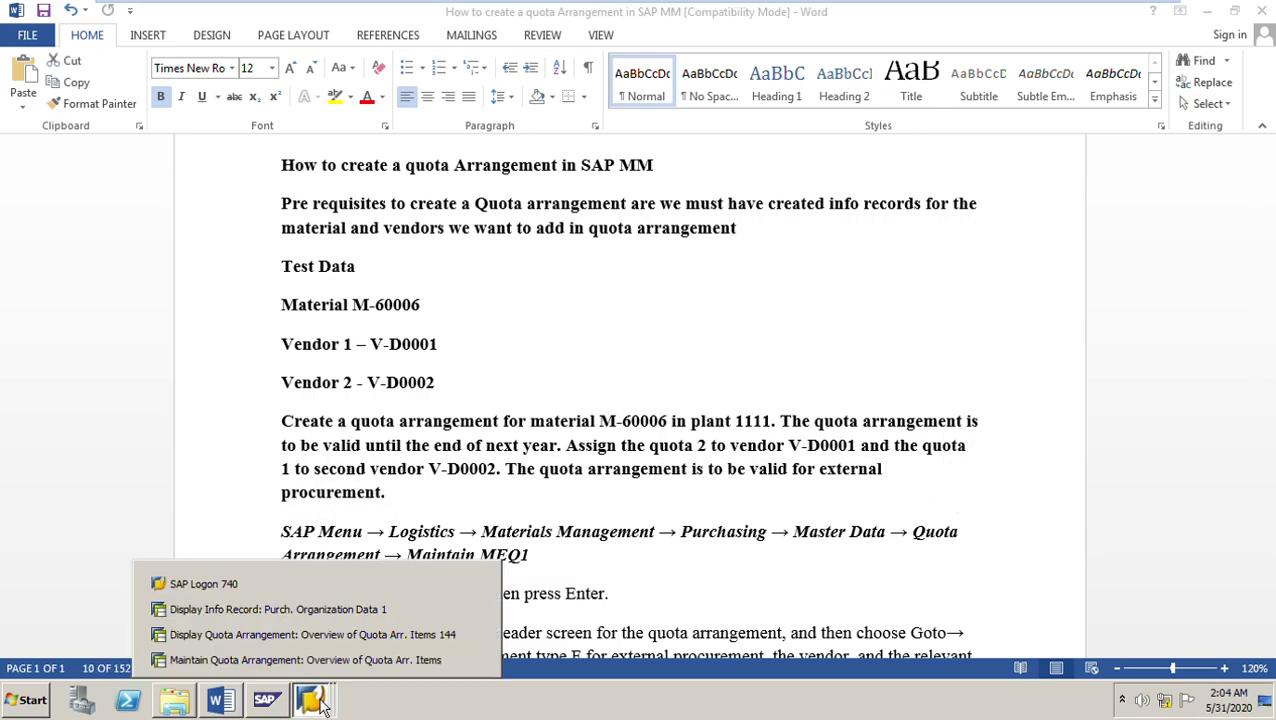
{"action": "left_click", "coordinate": [278, 660]}
Set the first item to procurement type F with vendor V-D0001
{"action": "left_click", "coordinate": [80, 316]}
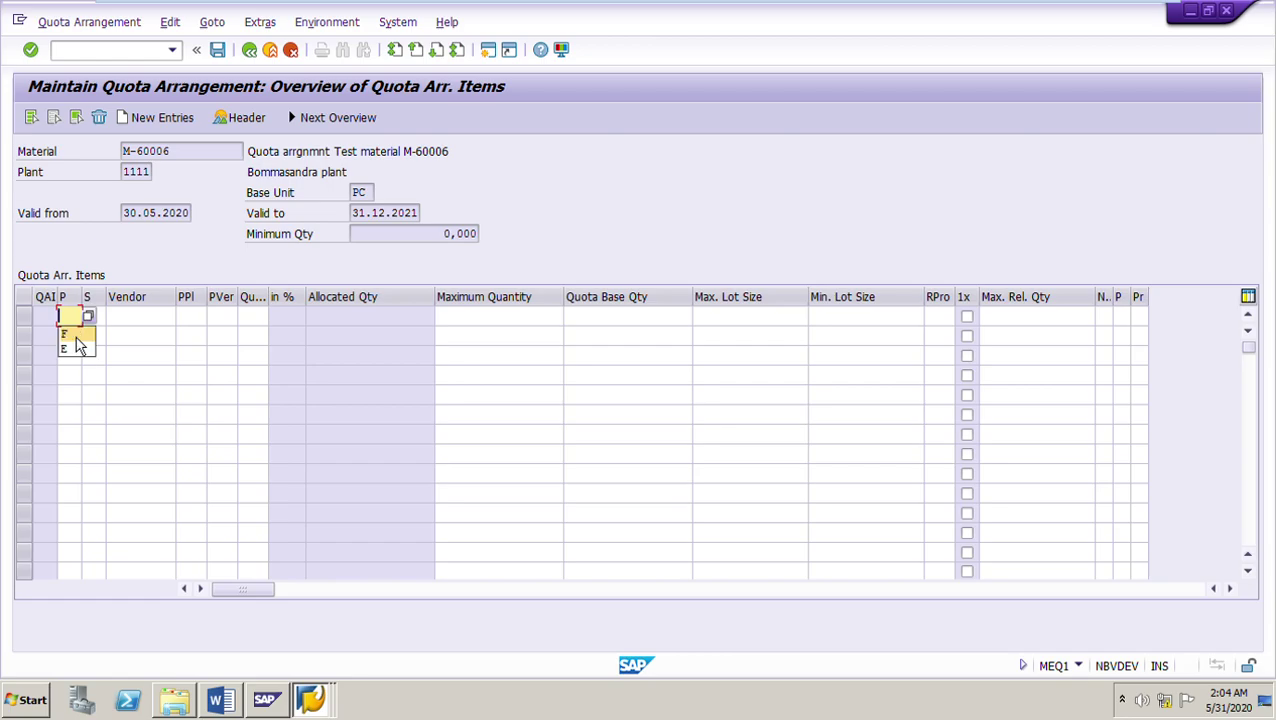
{"action": "left_click", "coordinate": [102, 337]}
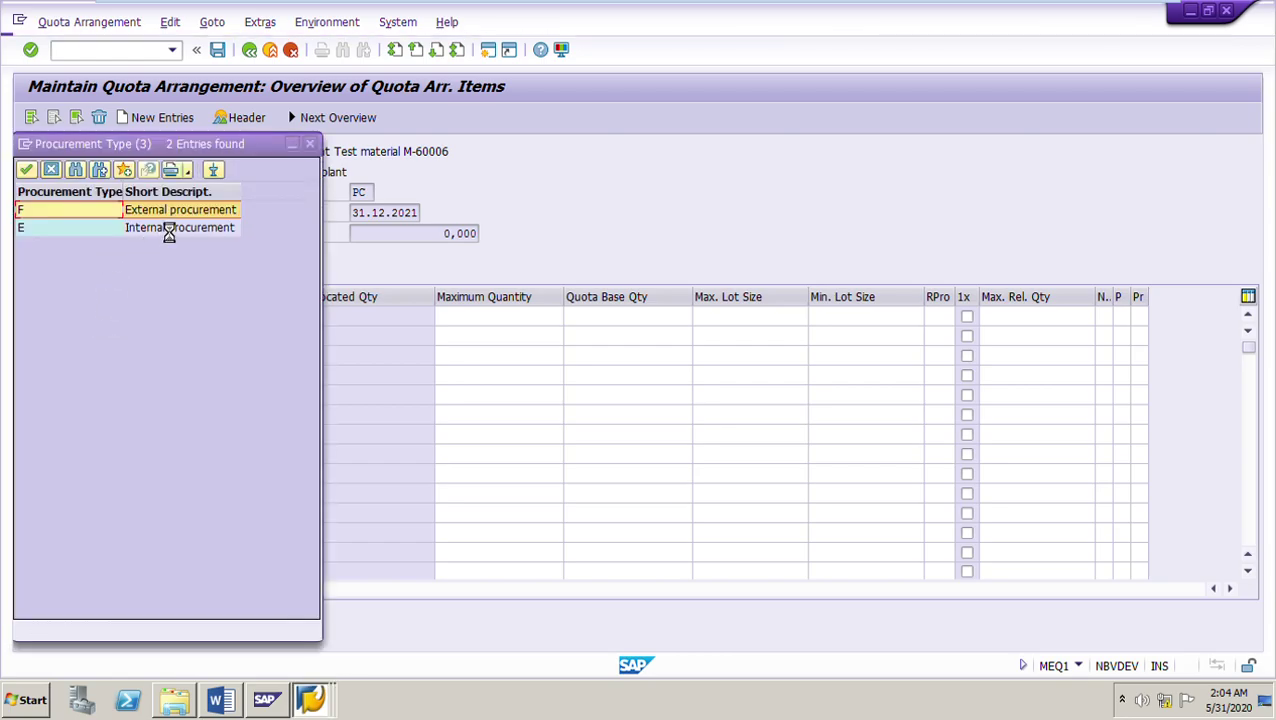
{"action": "key", "text": "Return"}
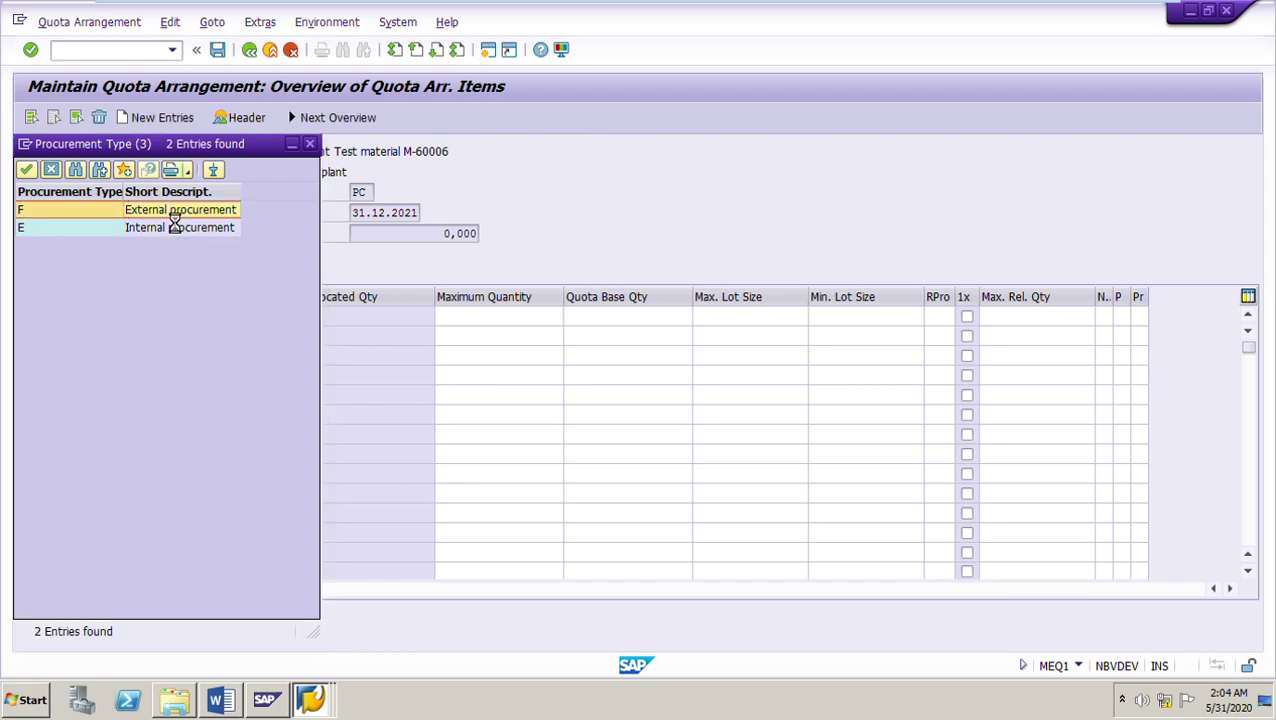
{"action": "left_click", "coordinate": [147, 328]}
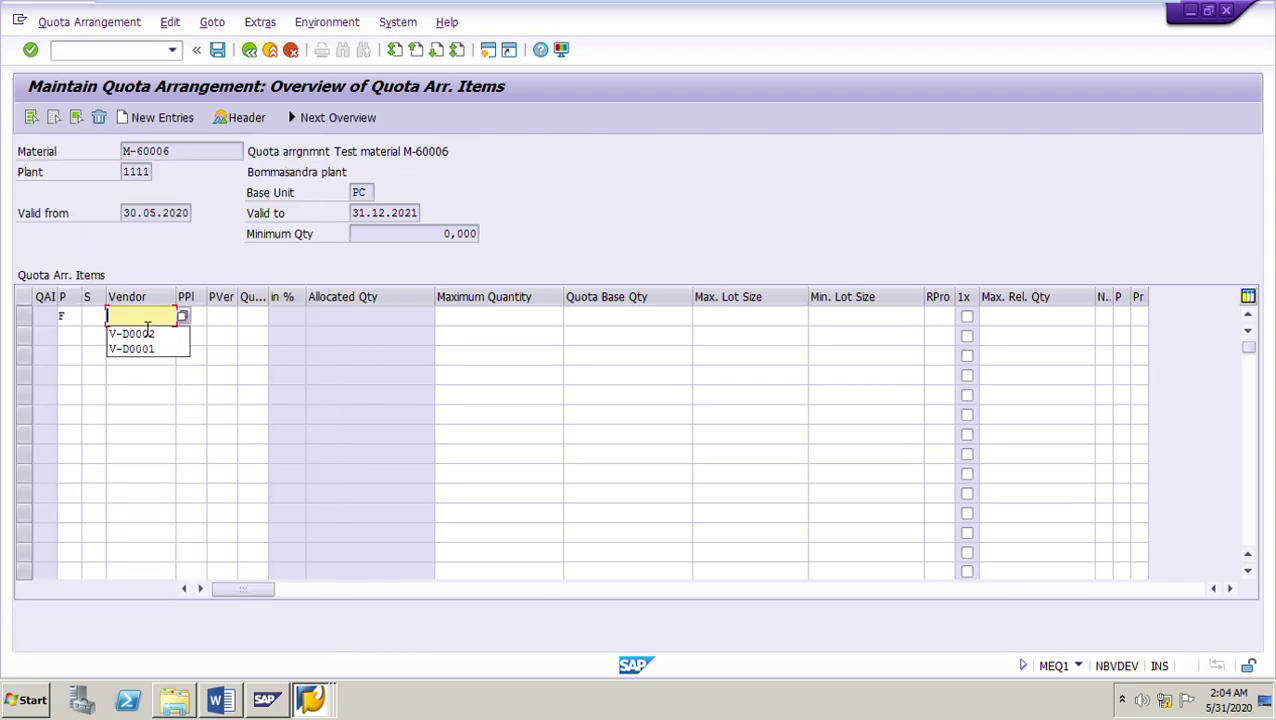
{"action": "left_click", "coordinate": [153, 349]}
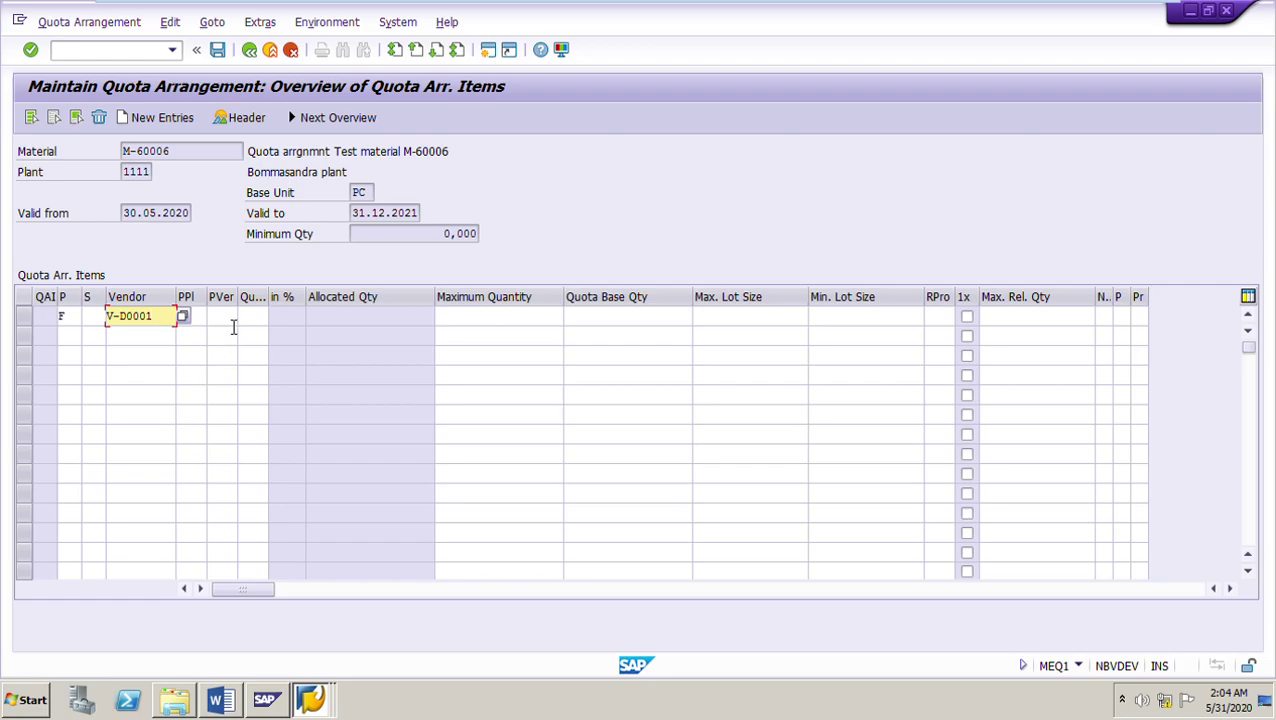
{"action": "left_click", "coordinate": [253, 319]}
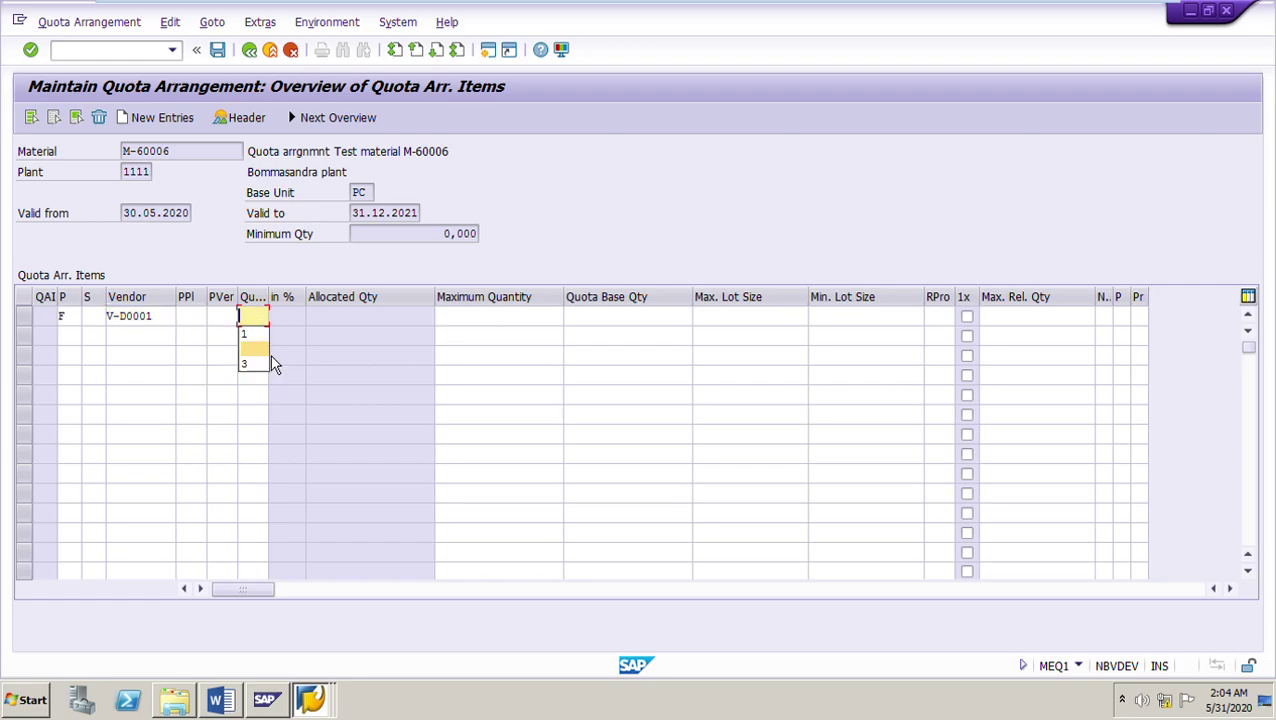
Give V-D0001 quota 2, then confirm in the guide that V-D0002 gets quota 1
{"action": "left_click", "coordinate": [256, 350]}
{"action": "left_click", "coordinate": [236, 706]}
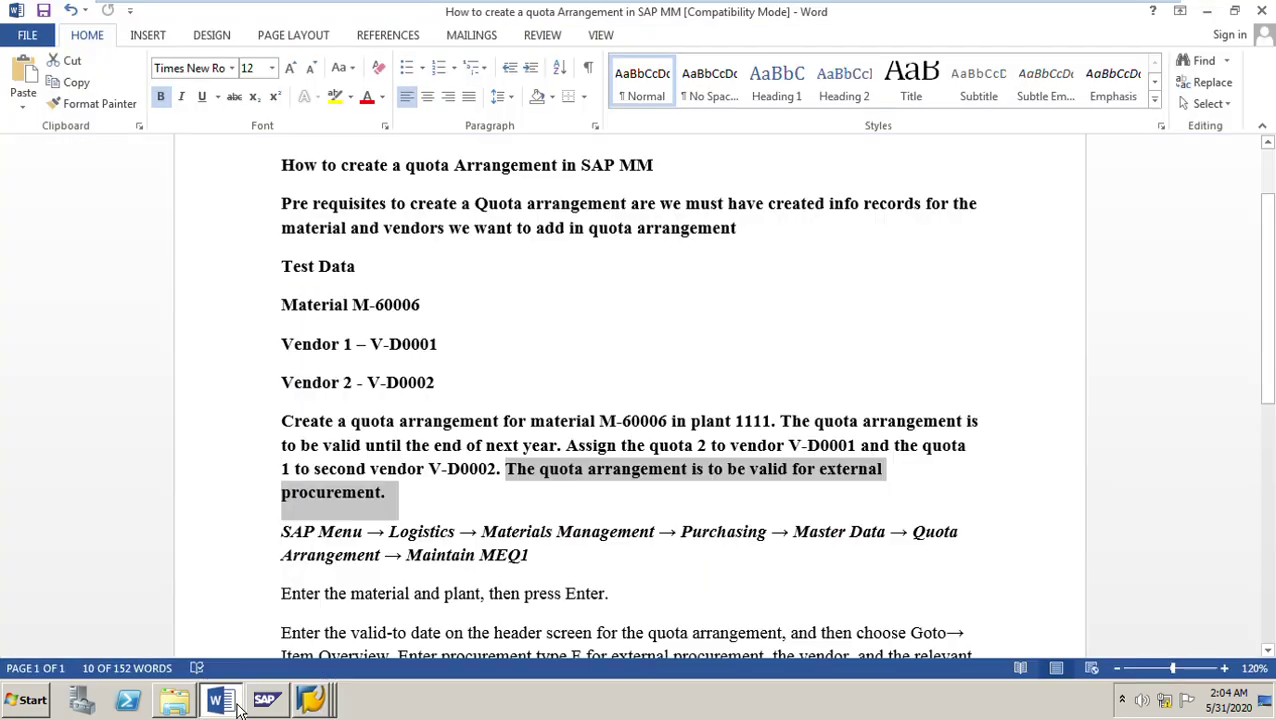
{"action": "left_click", "coordinate": [738, 531]}
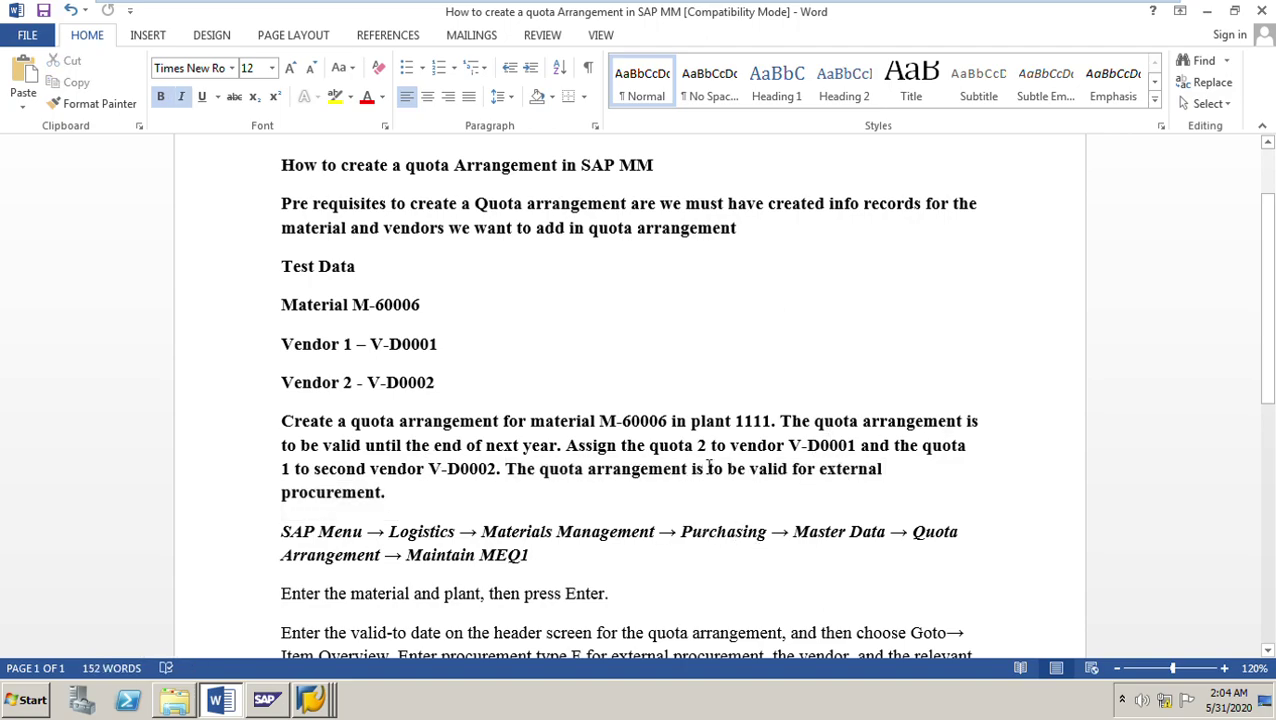
{"action": "left_click_drag", "start_coordinate": [661, 457], "coordinate": [856, 449]}
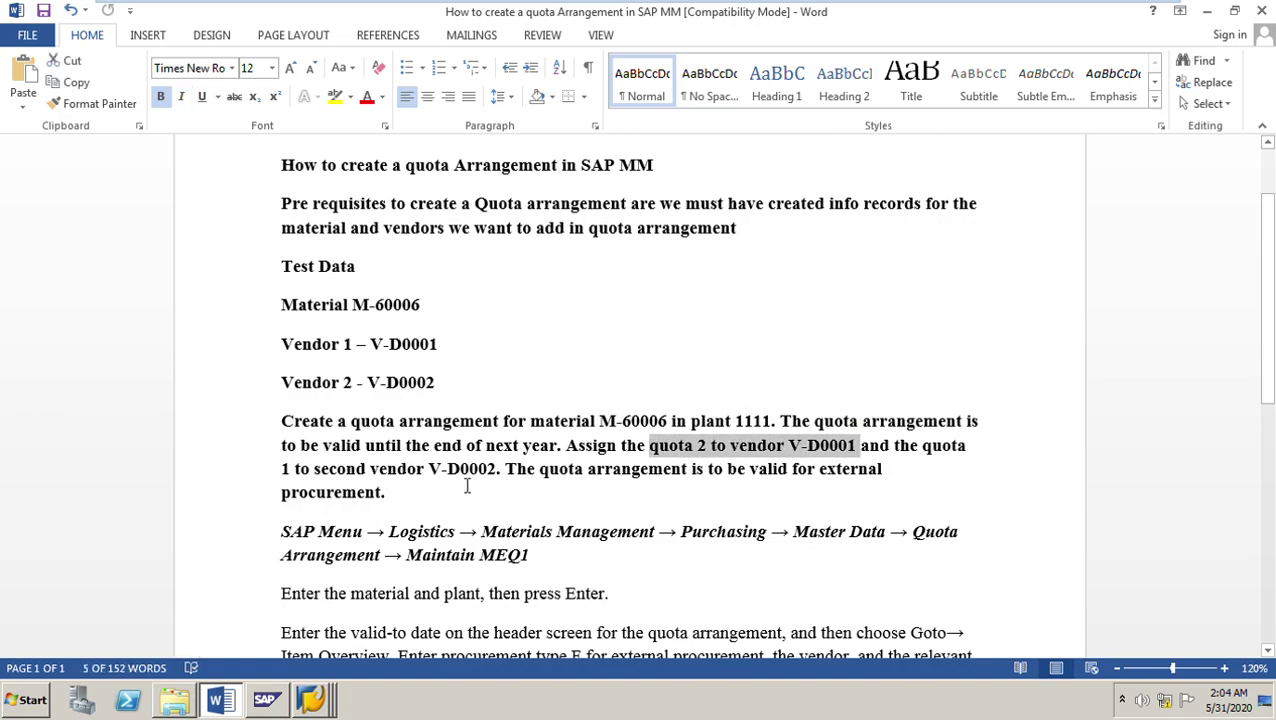
{"action": "left_click_drag", "start_coordinate": [285, 480], "coordinate": [507, 482]}
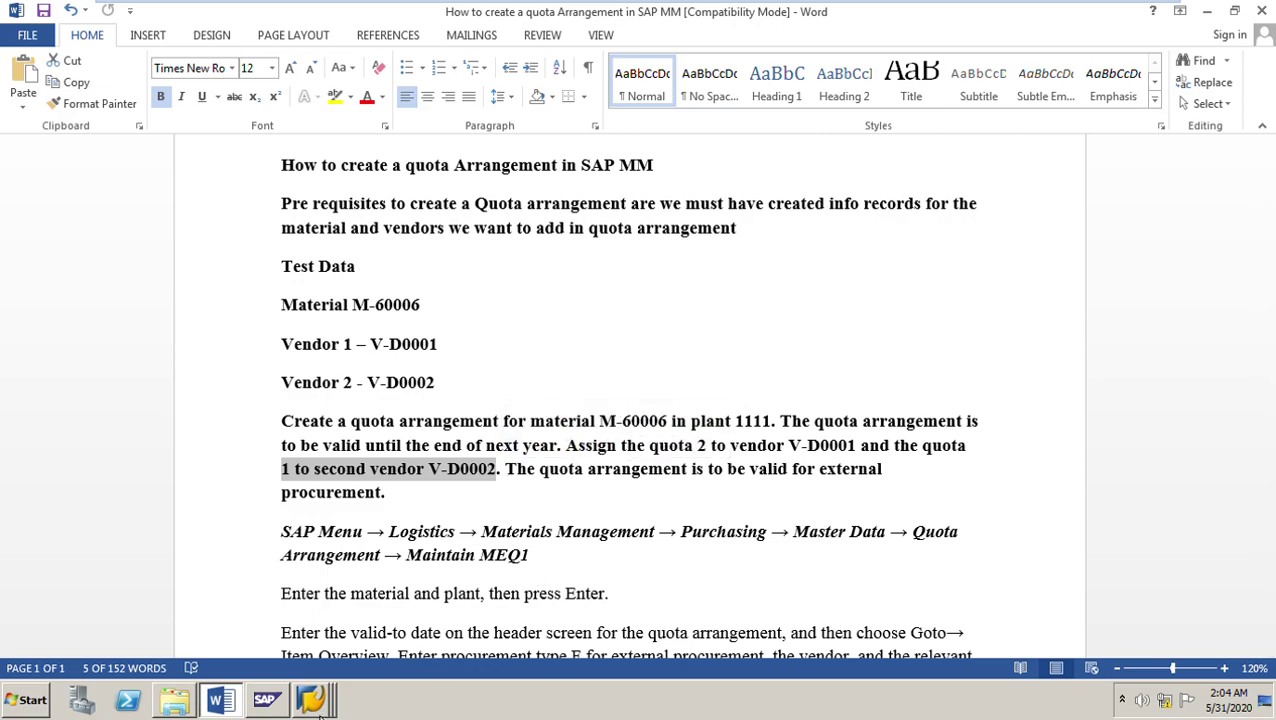
{"action": "left_click", "coordinate": [325, 710]}
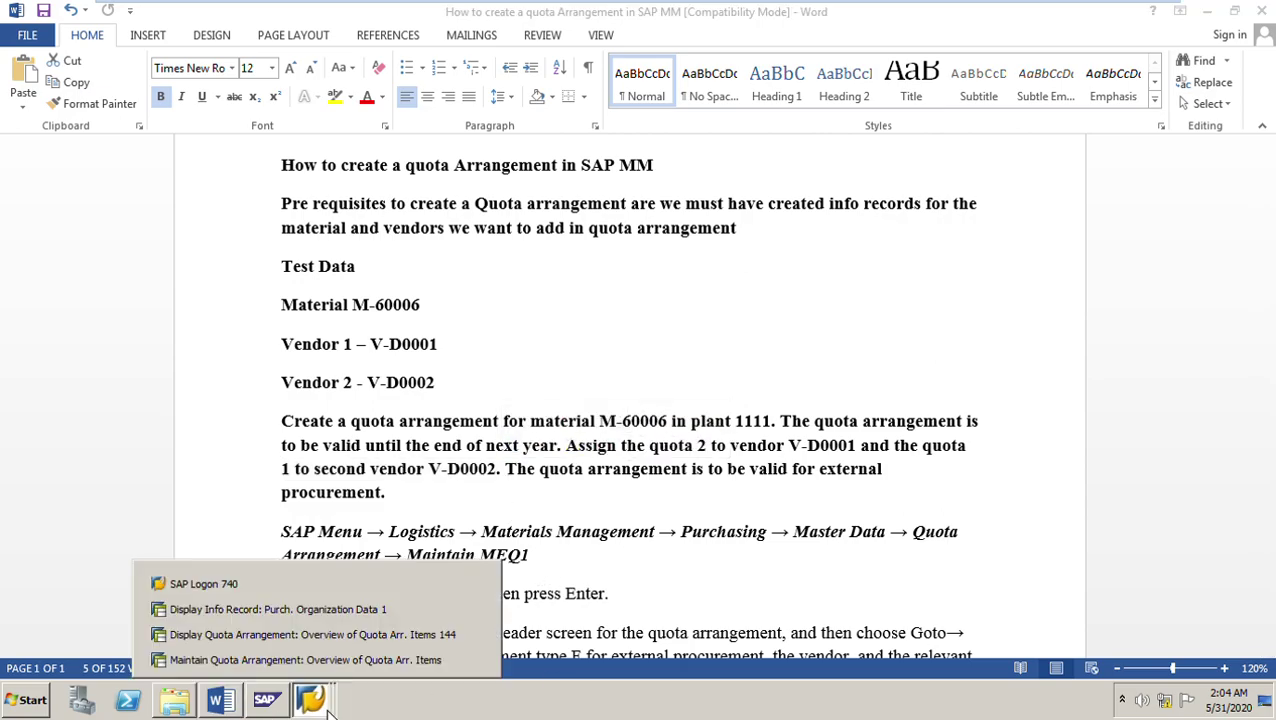
{"action": "left_click", "coordinate": [305, 660]}
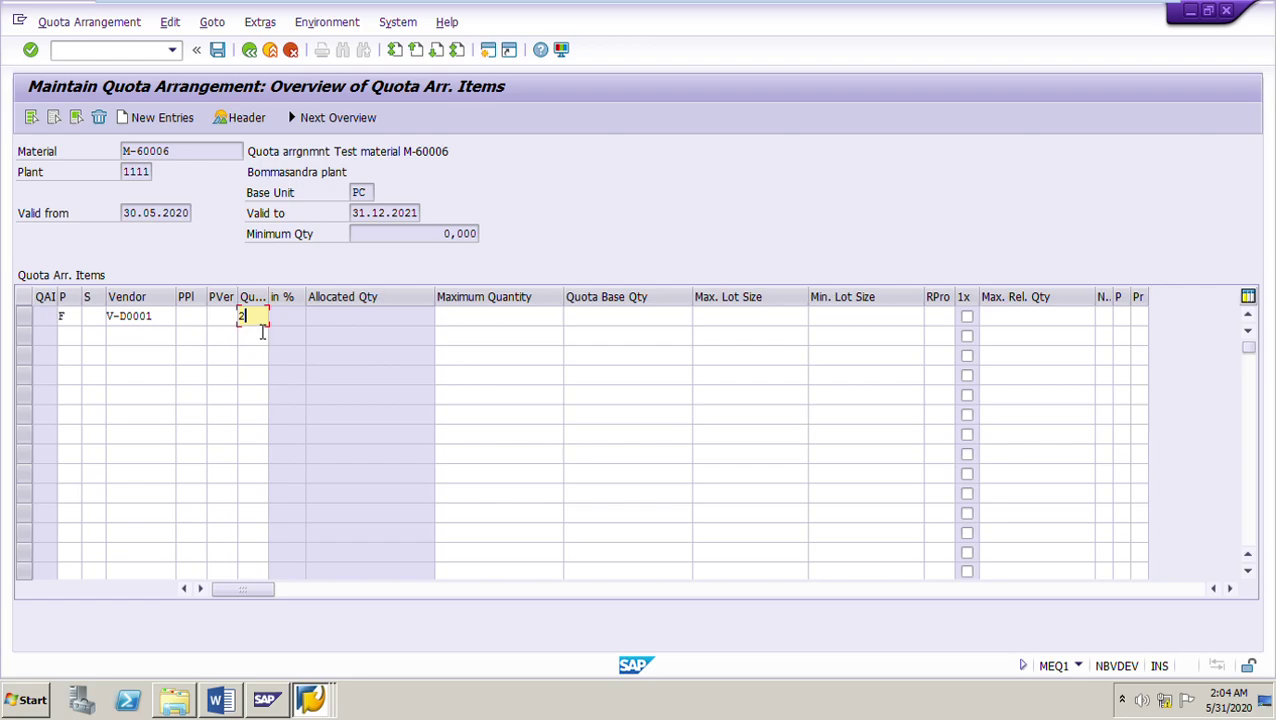
Add item 2 as type F, vendor V-D0002, quota 1, giving a 66,7/33,3 percent split
{"action": "left_click", "coordinate": [74, 337]}
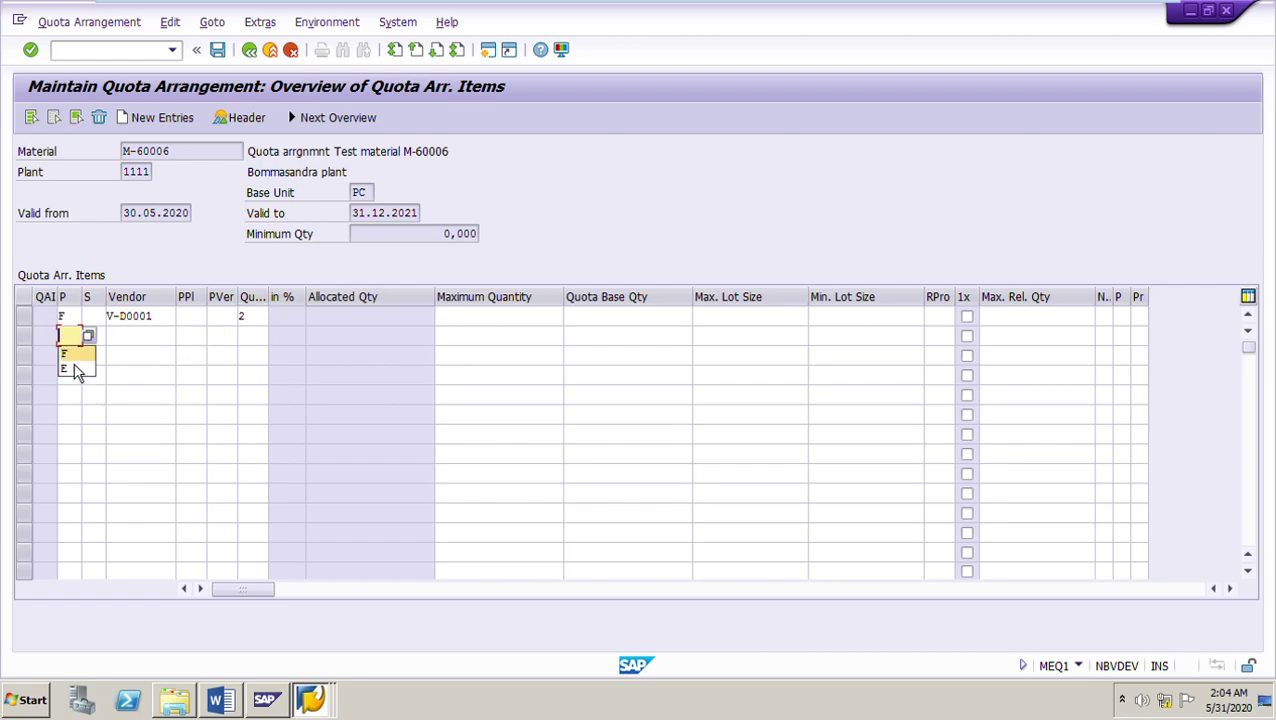
{"action": "left_click", "coordinate": [74, 354]}
{"action": "left_click", "coordinate": [137, 343]}
{"action": "left_click", "coordinate": [137, 346]}
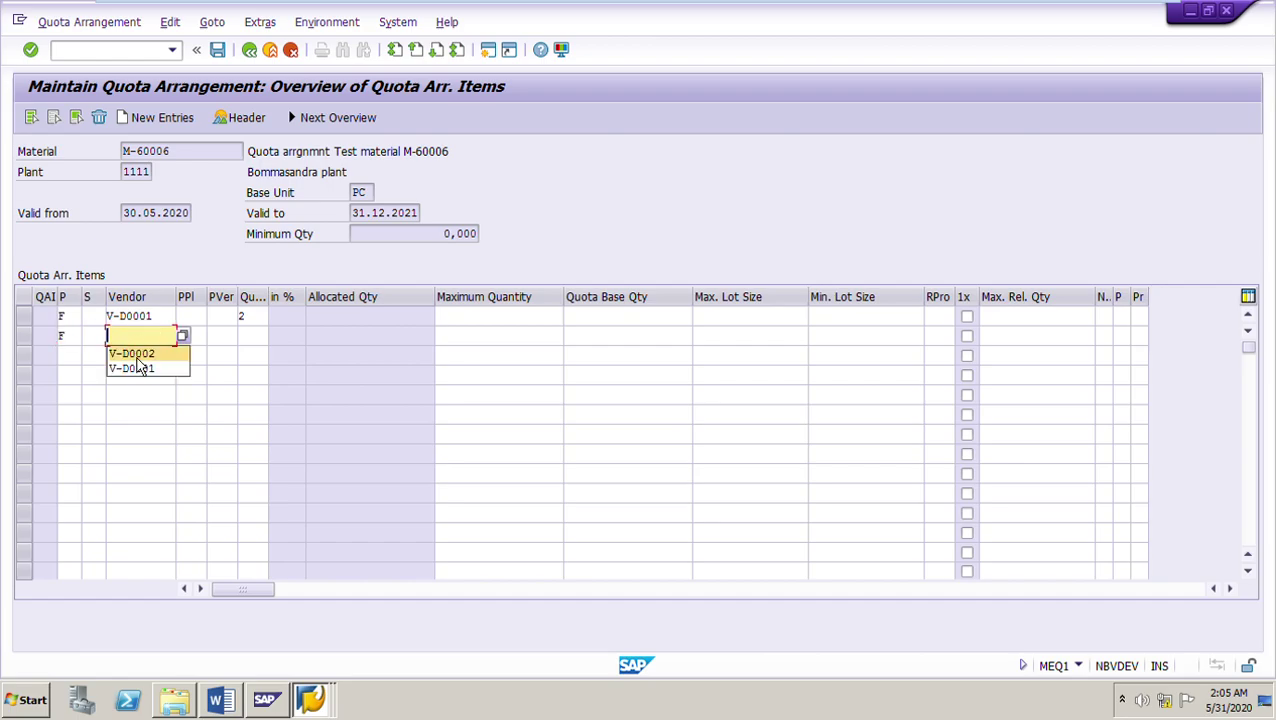
{"action": "left_click", "coordinate": [137, 357]}
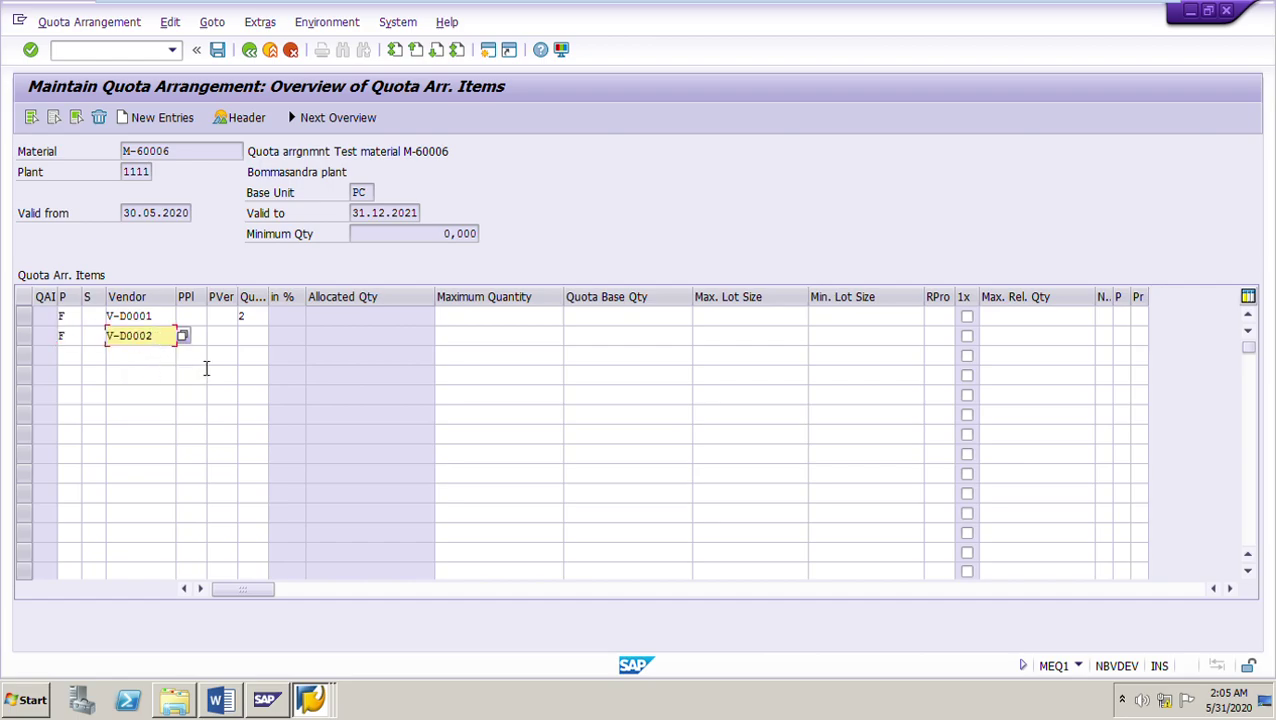
{"action": "left_click", "coordinate": [255, 339]}
{"action": "key", "text": "Return"}
{"action": "key", "text": "Return"}
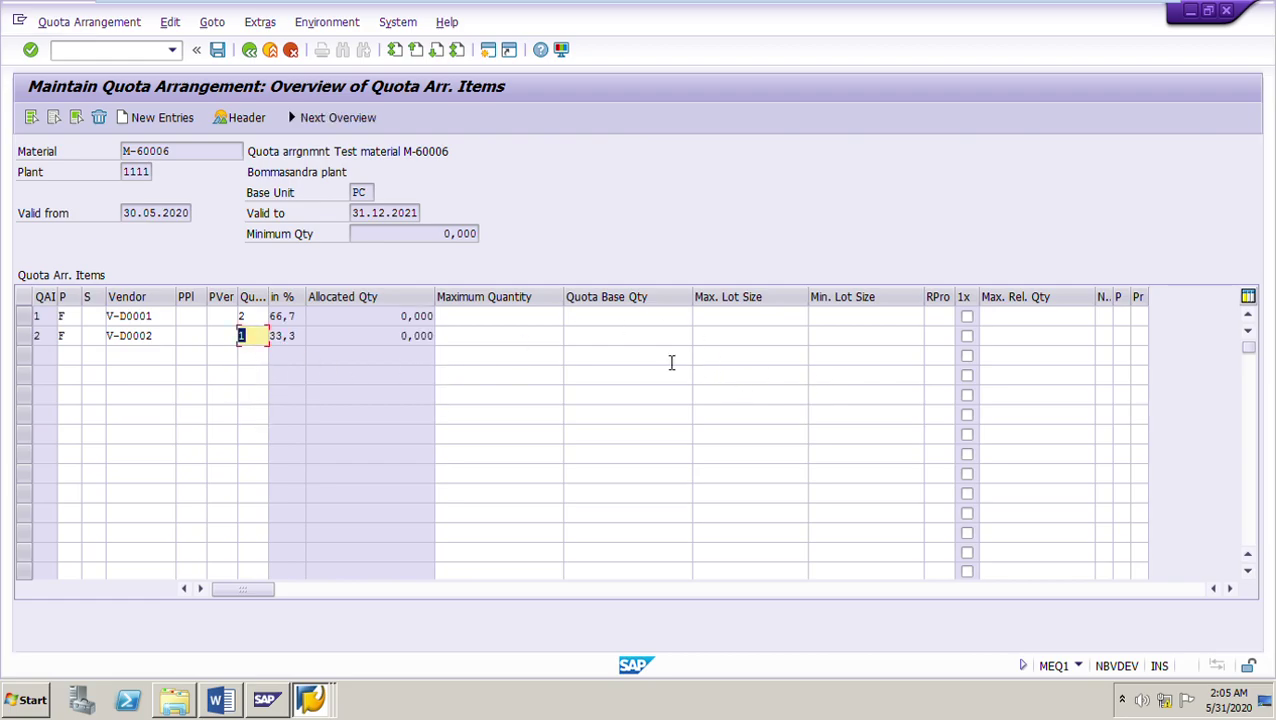
{"action": "left_click", "coordinate": [144, 362]}
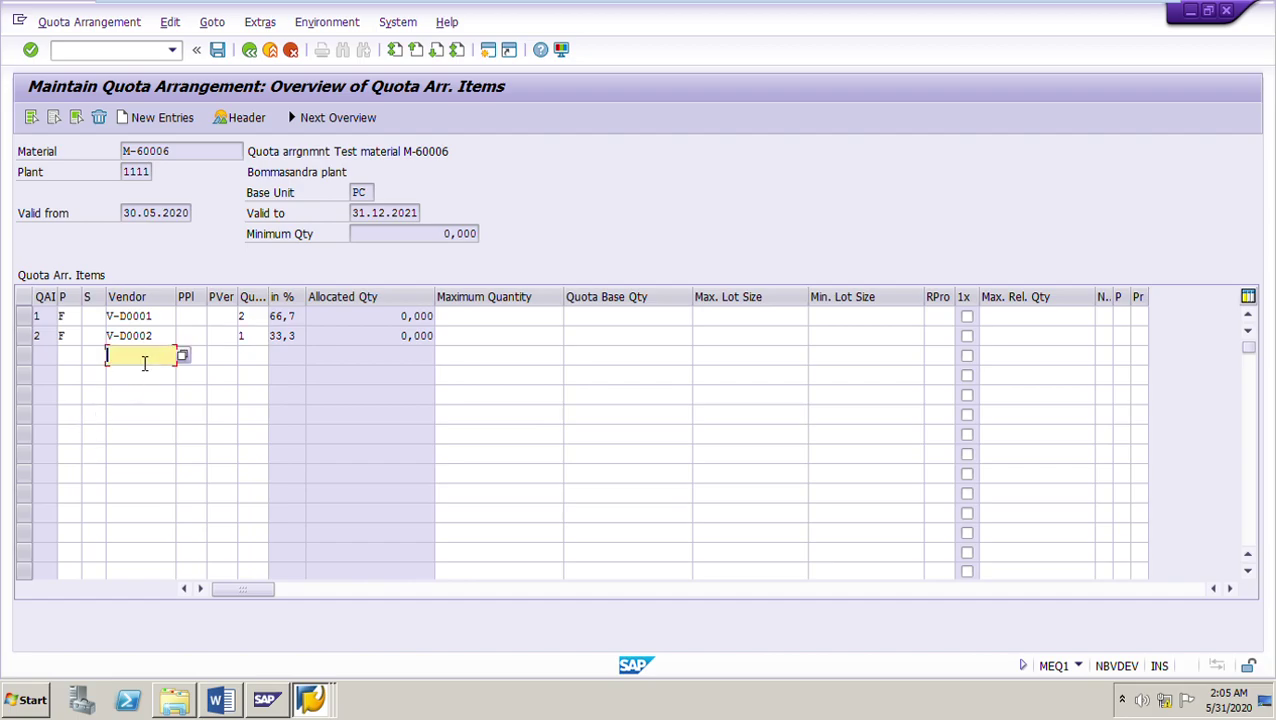
{"action": "left_click", "coordinate": [144, 382]}
{"action": "left_click", "coordinate": [143, 402]}
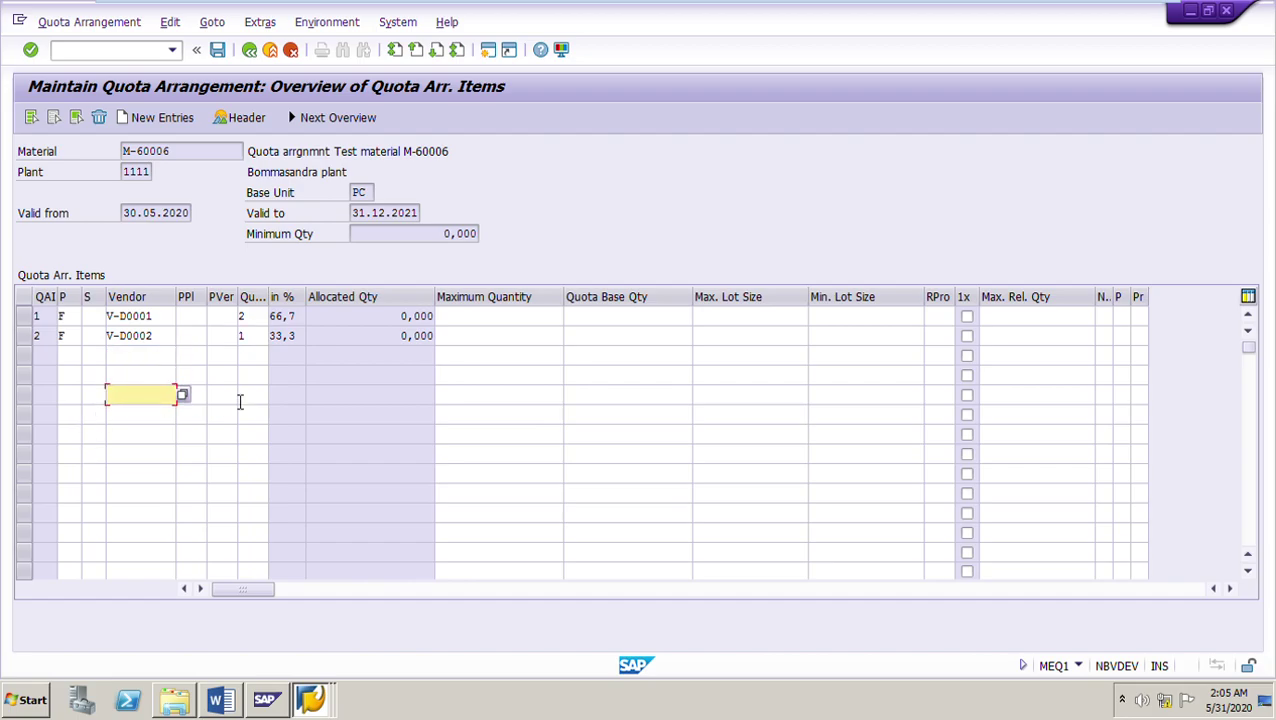
{"action": "left_click", "coordinate": [258, 362]}
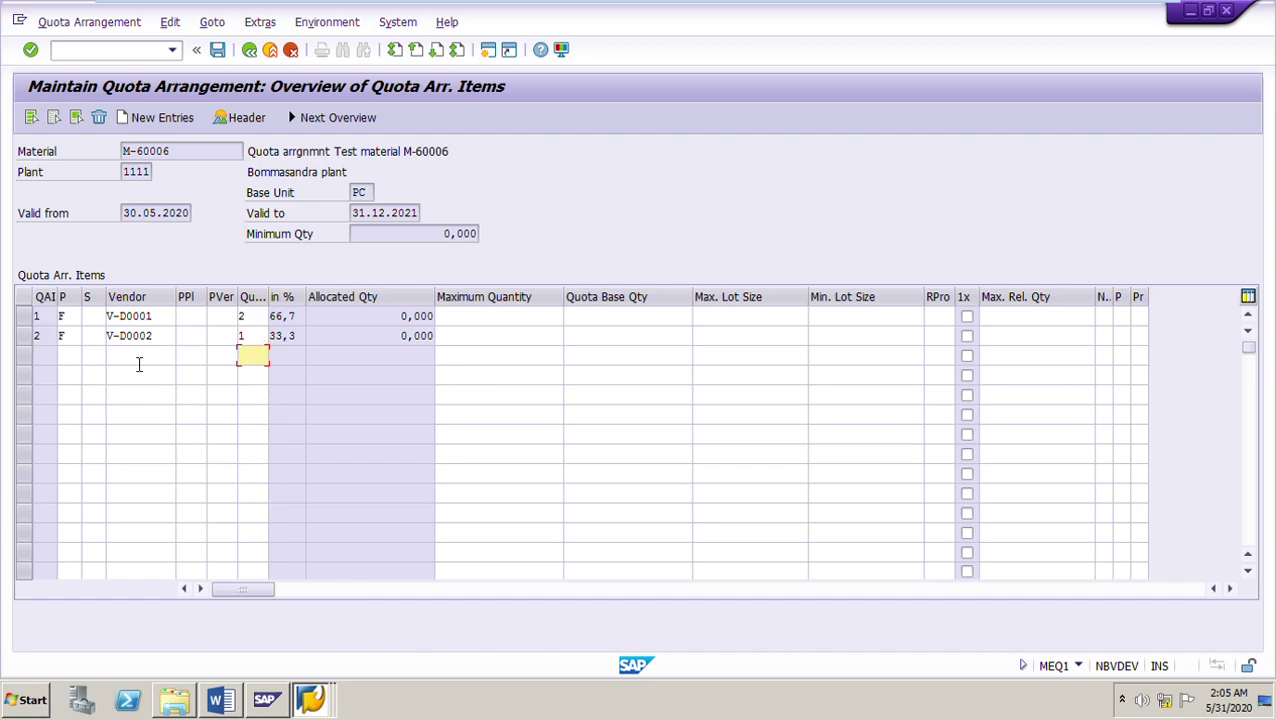
{"action": "left_click", "coordinate": [260, 318]}
{"action": "left_click", "coordinate": [261, 337]}
{"action": "left_click", "coordinate": [260, 358]}
{"action": "left_click", "coordinate": [257, 386]}
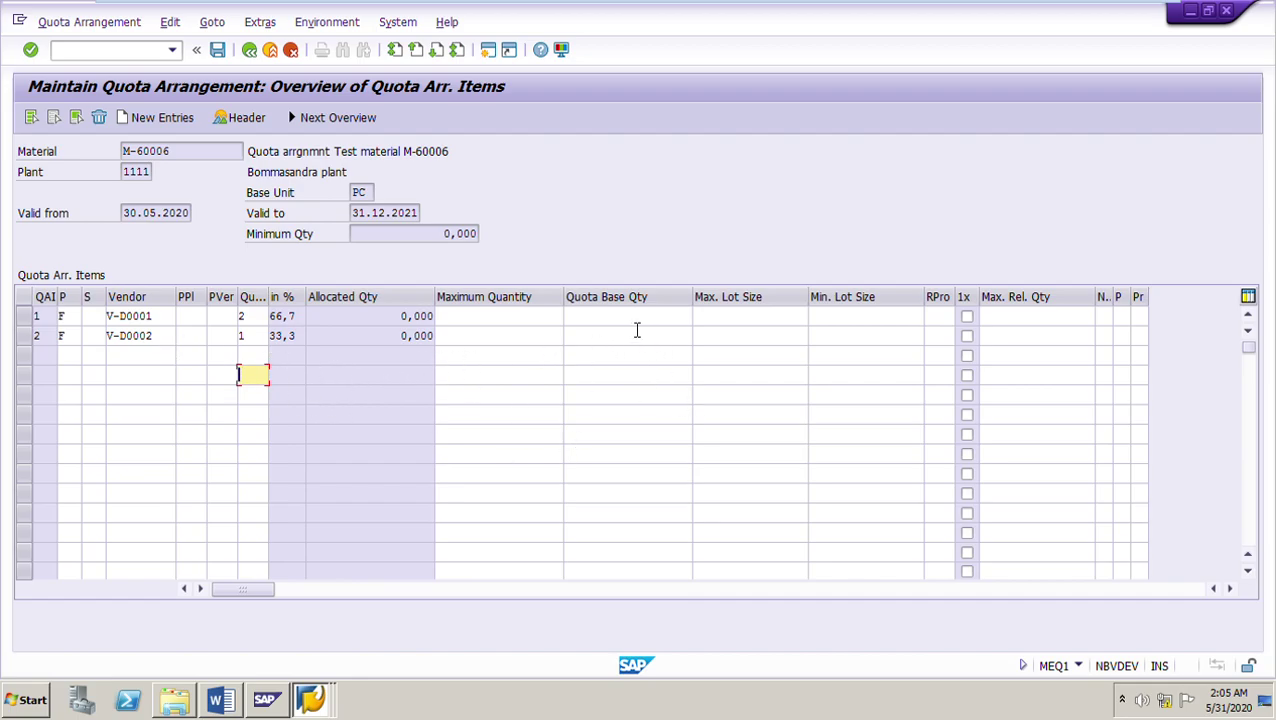
{"action": "left_click", "coordinate": [537, 318]}
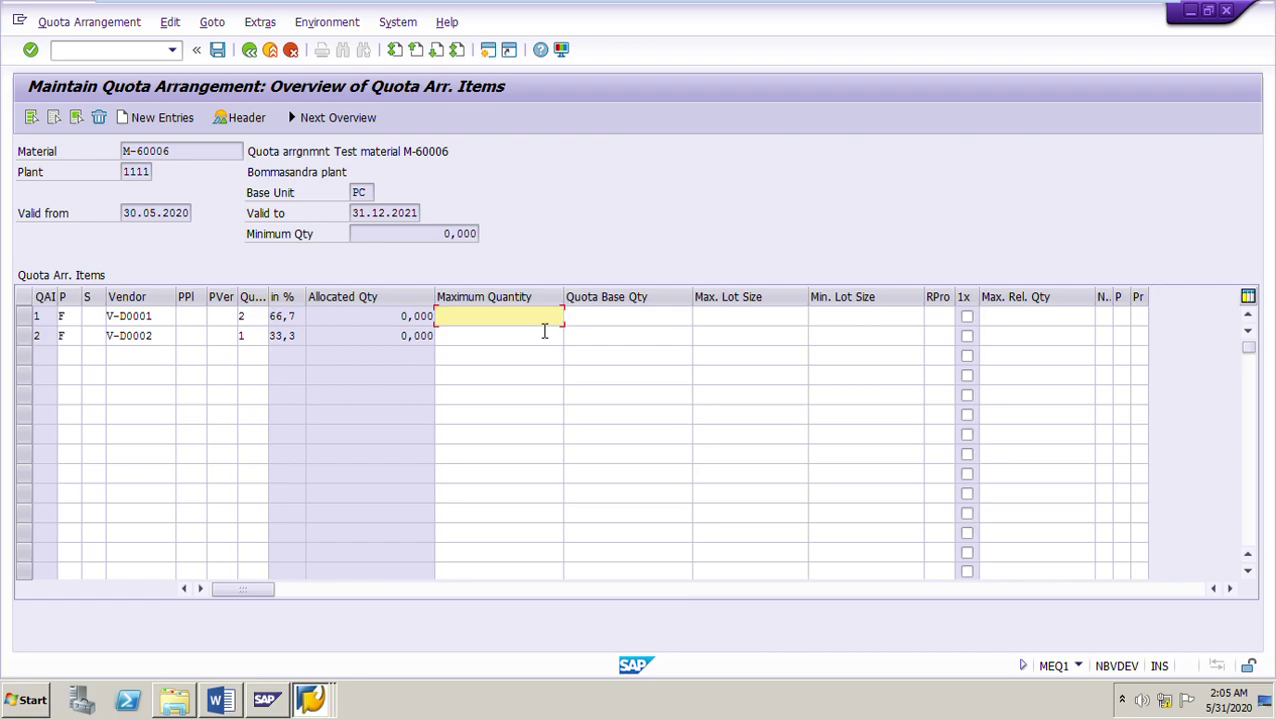
{"action": "left_click", "coordinate": [524, 342]}
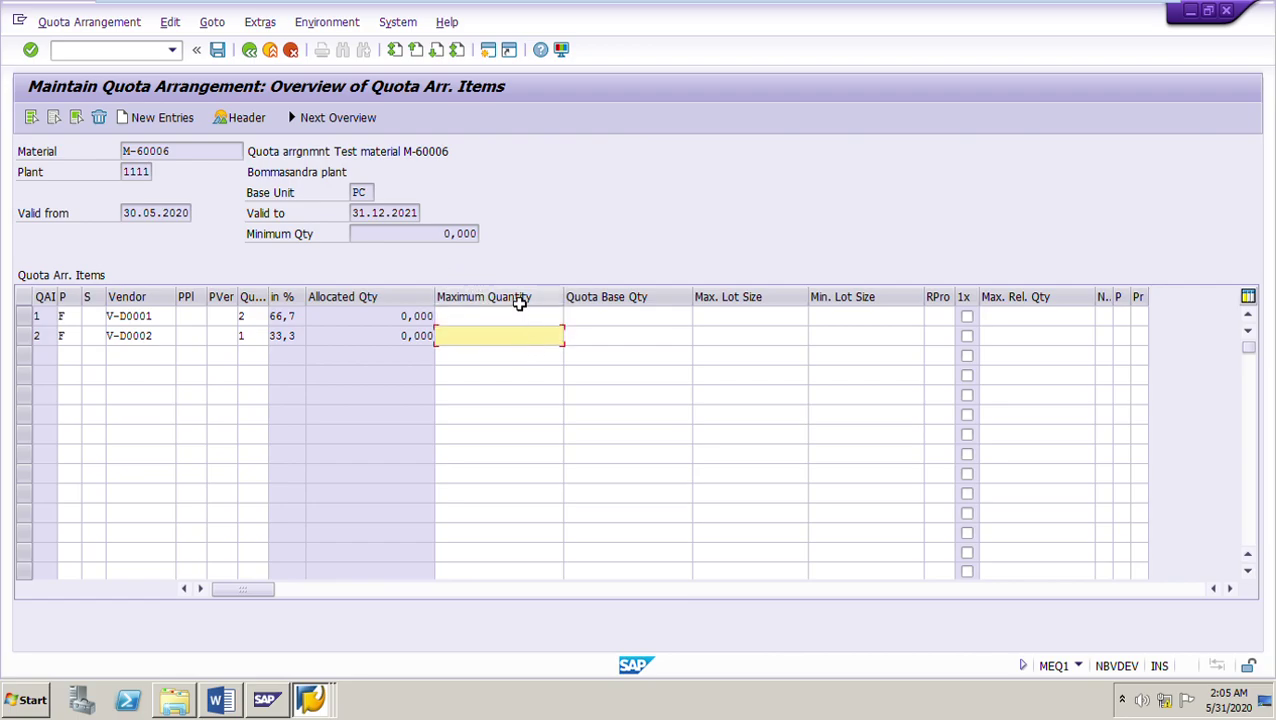
{"action": "left_click", "coordinate": [519, 299]}
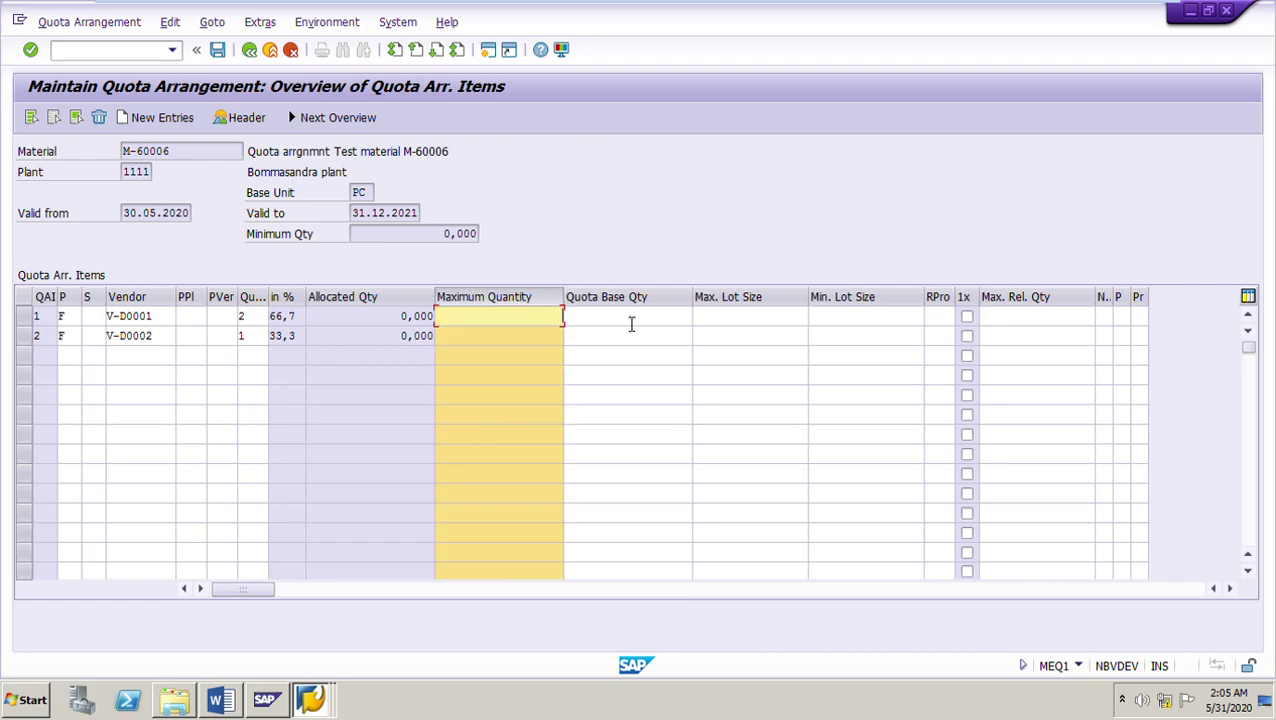
{"action": "left_click", "coordinate": [758, 318]}
{"action": "left_click", "coordinate": [870, 318]}
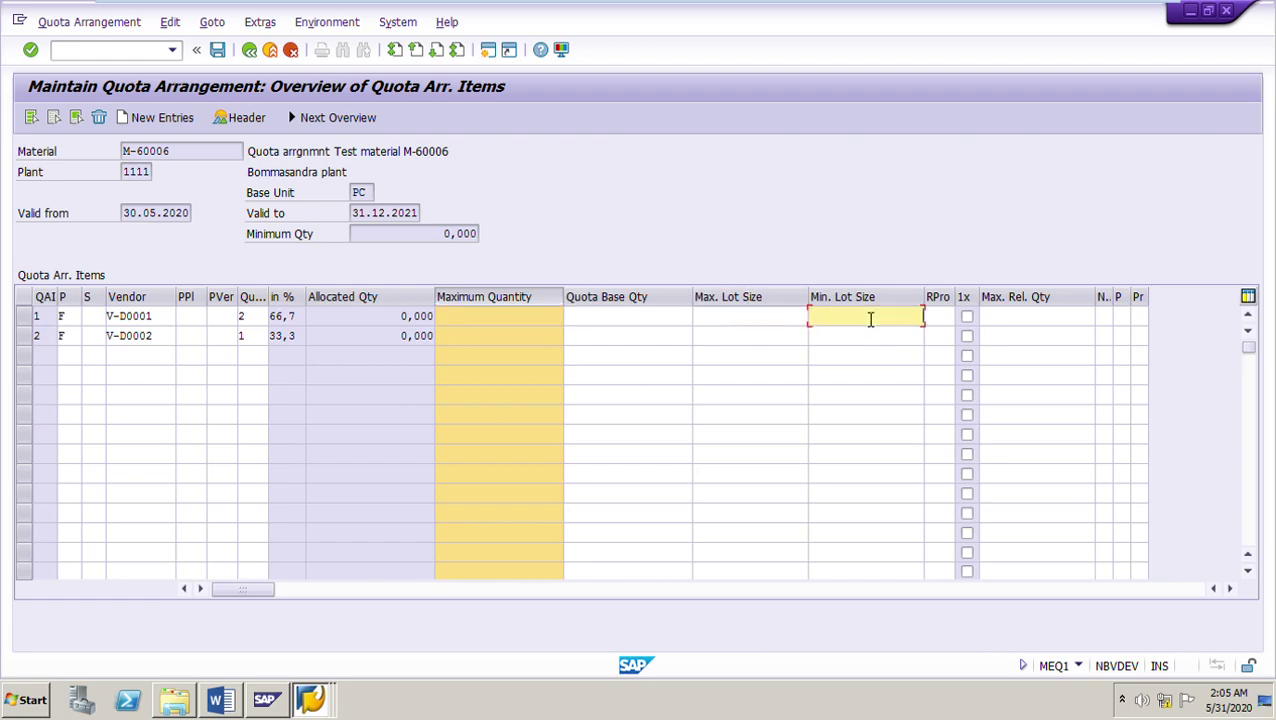
{"action": "left_click", "coordinate": [767, 296]}
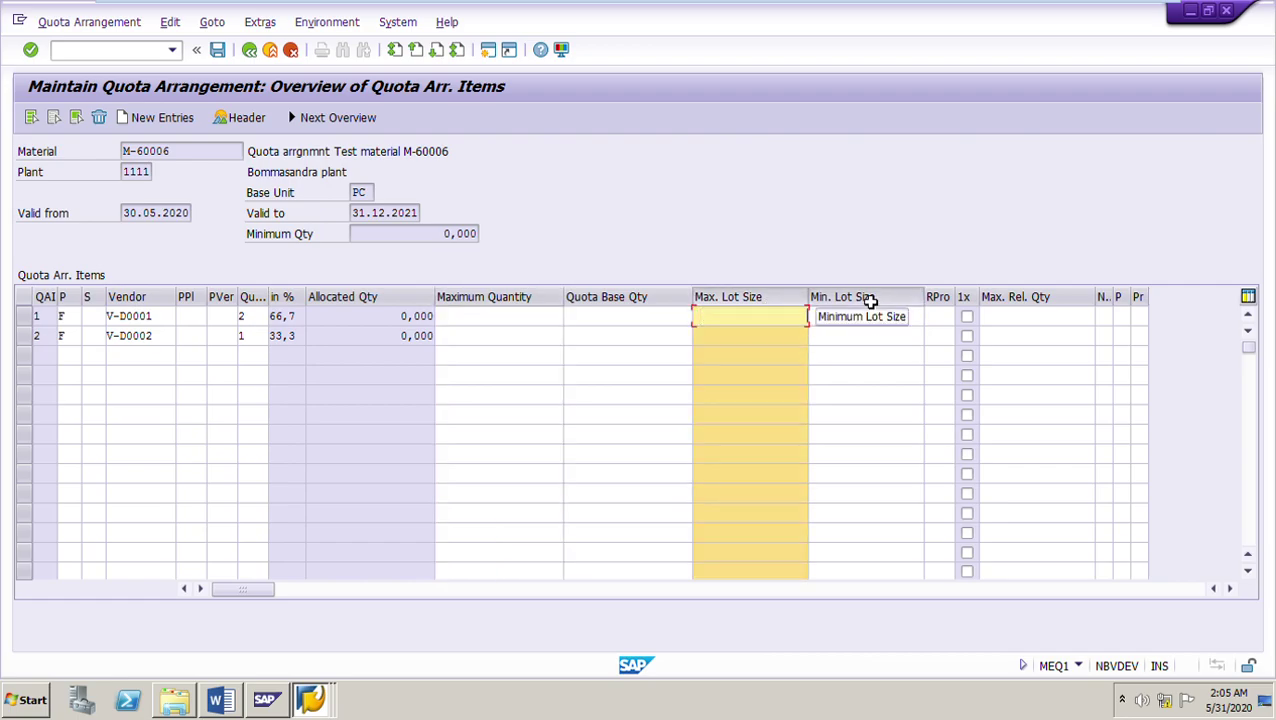
{"action": "left_click", "coordinate": [870, 298]}
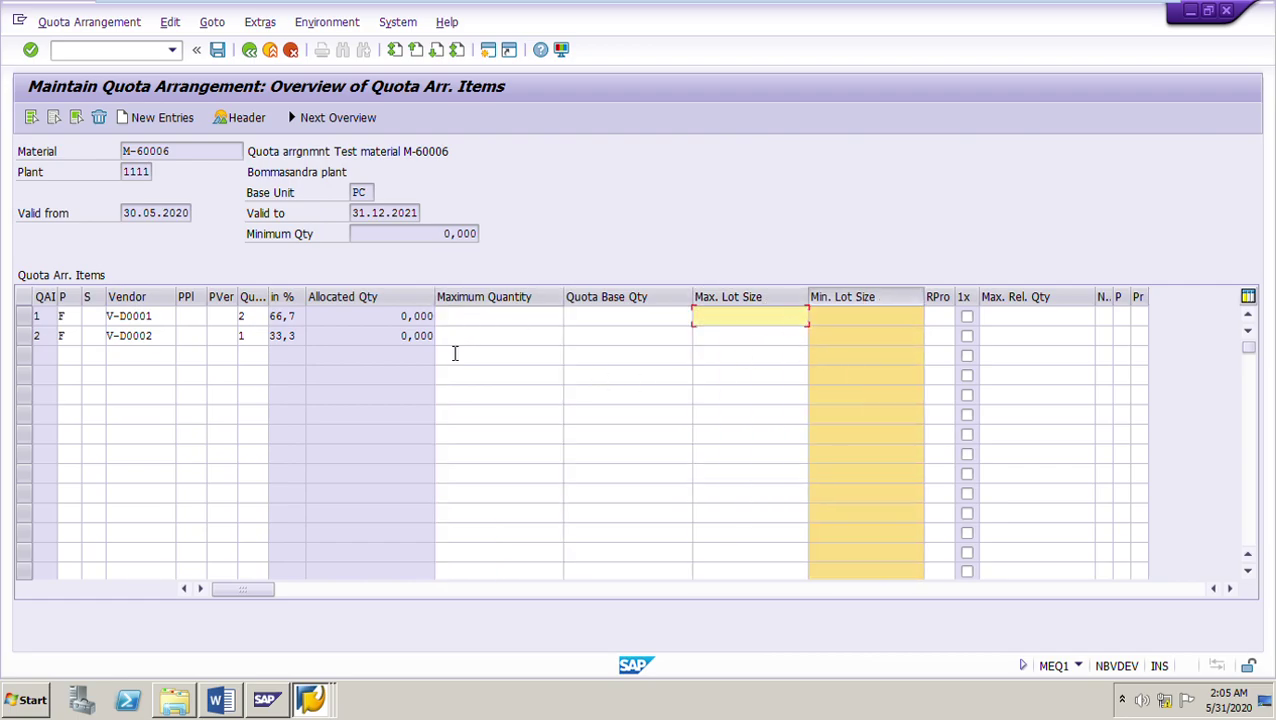
{"action": "left_click", "coordinate": [157, 416]}
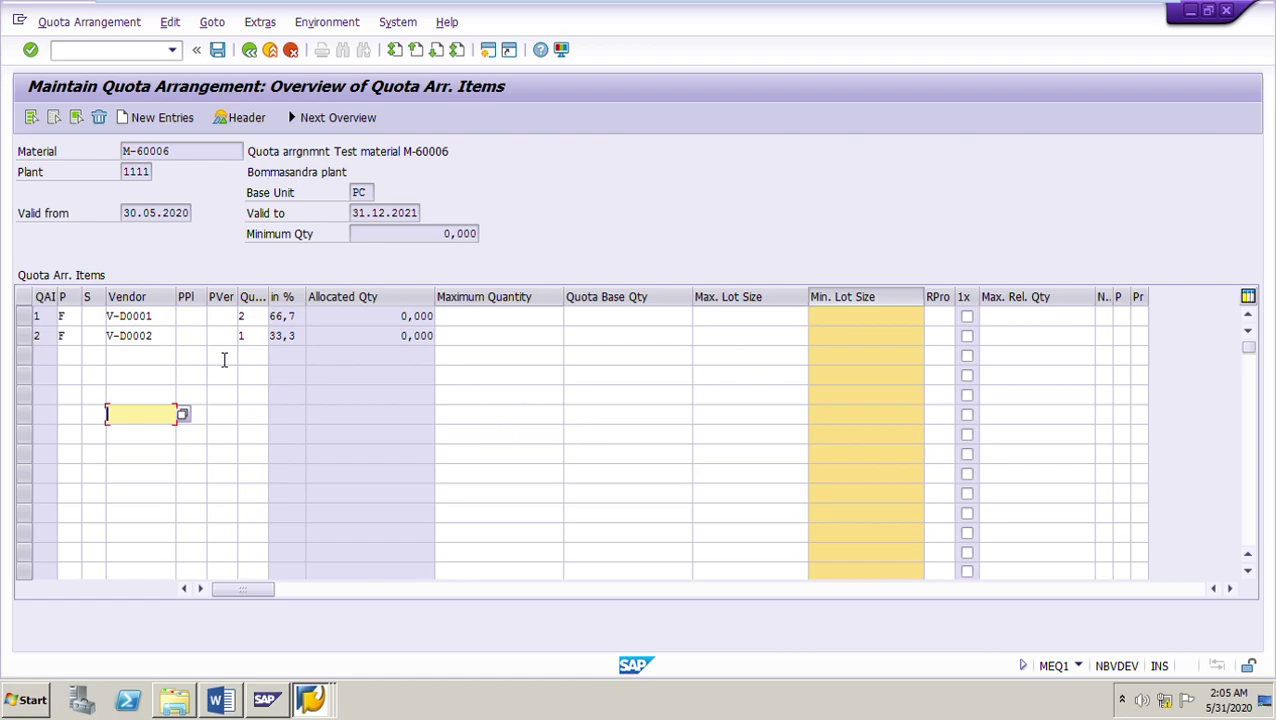